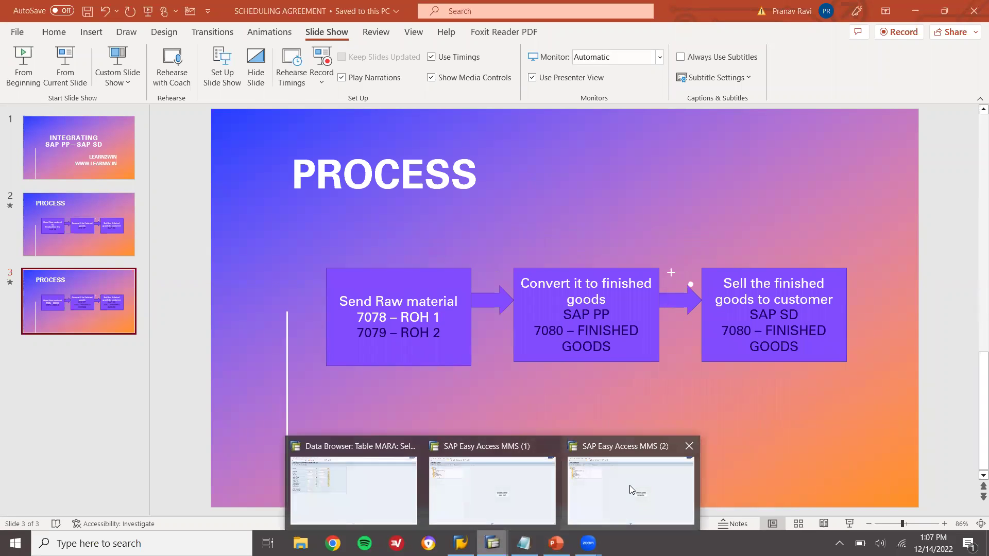
# - Switch from the PowerPoint Process slide to the SAP Easy Access window
pyautogui.click(629, 485)
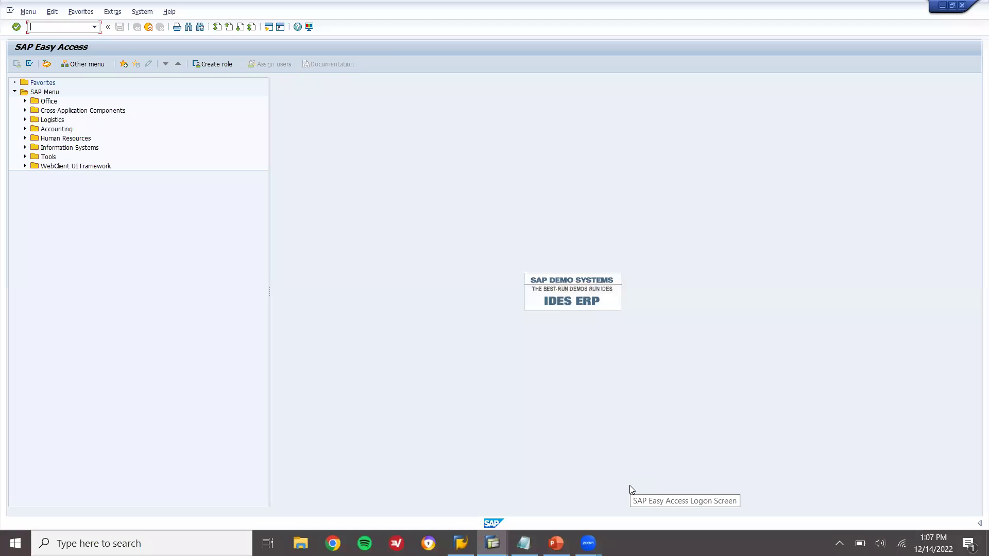
# - Start transaction MD04 and bring up the Windows Run prompt
pyautogui.write('MD04')
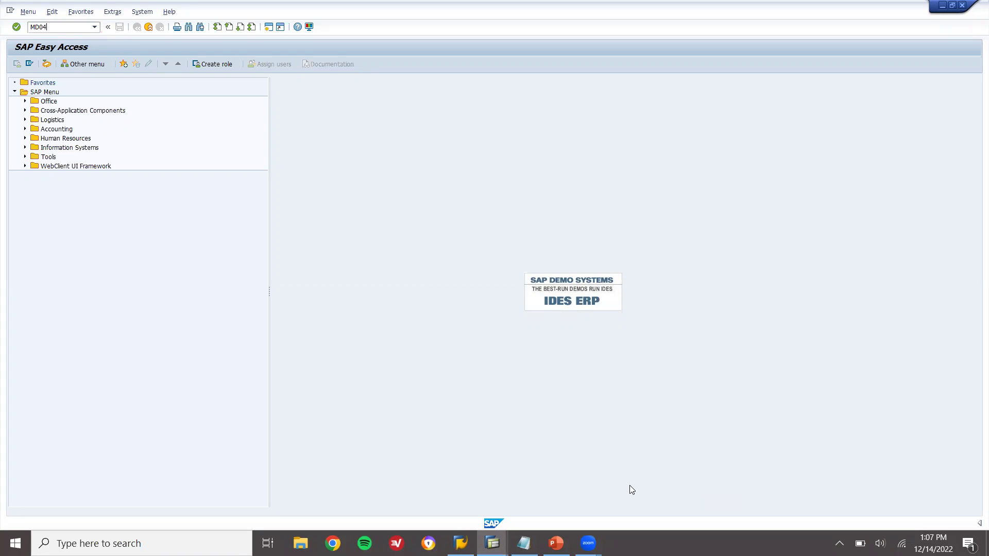
pyautogui.press('Return')
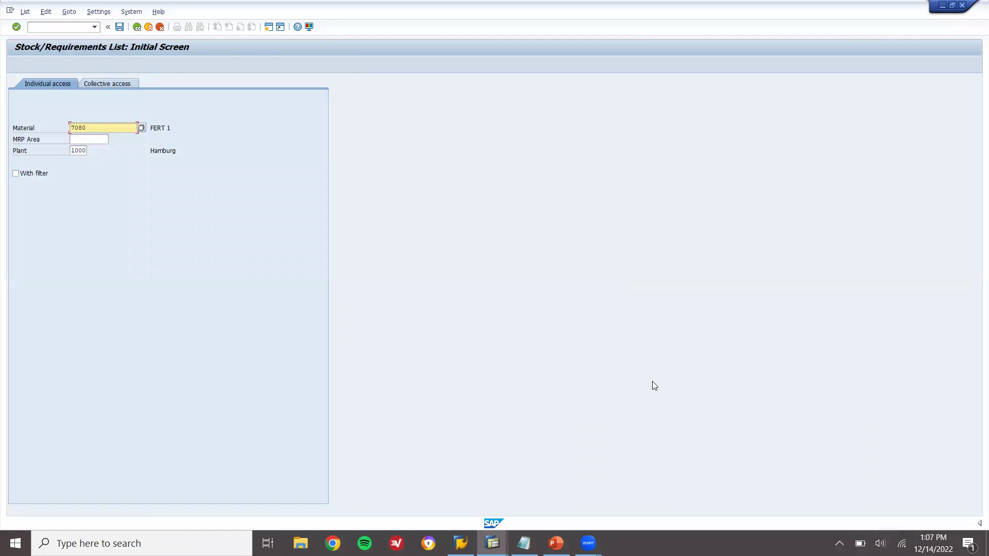
pyautogui.press('super+r')
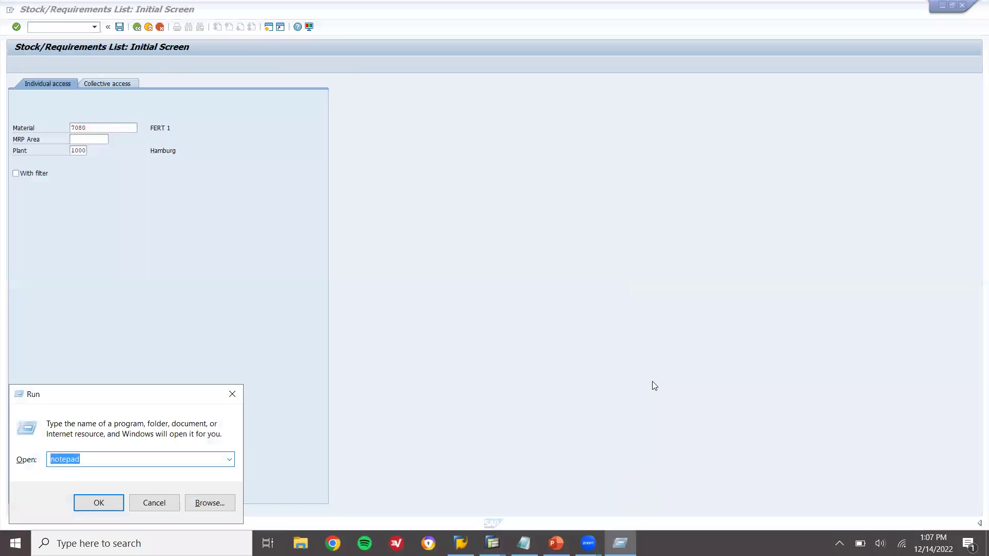
# - Launch Notepad and note '7080 - FINISHED GOODS'
pyautogui.press('Return')
pyautogui.write('708')
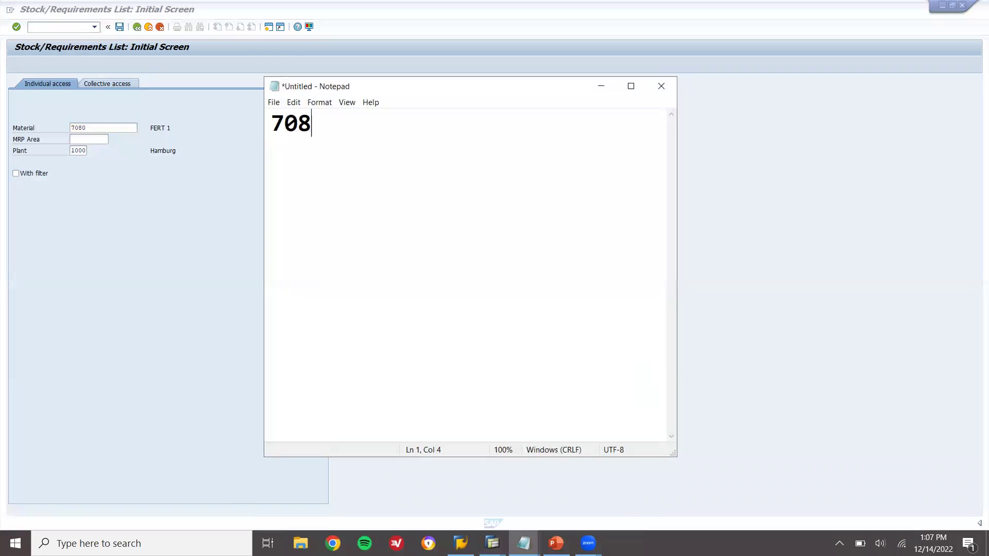
pyautogui.write('0 - FINISHED ')
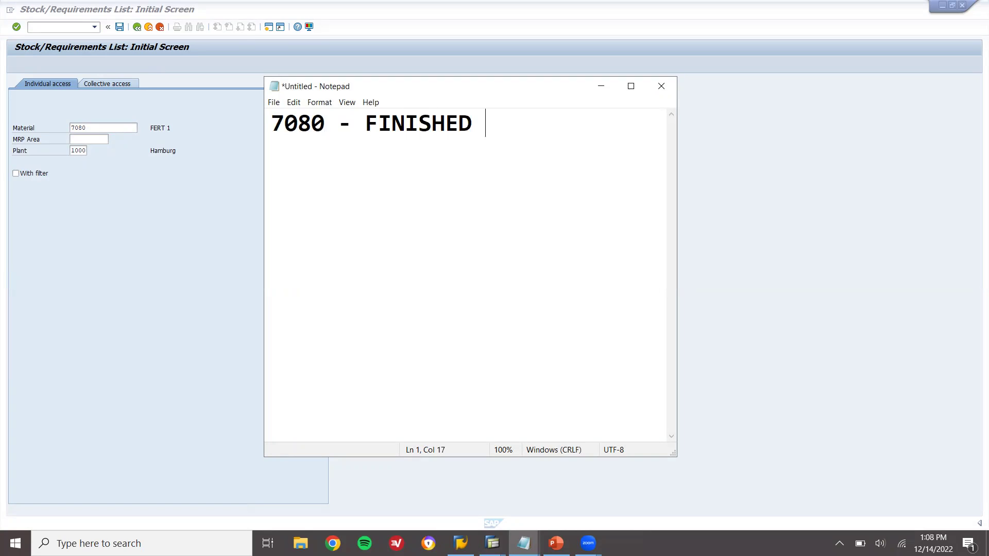
pyautogui.write('GOODS')
pyautogui.press('Return')
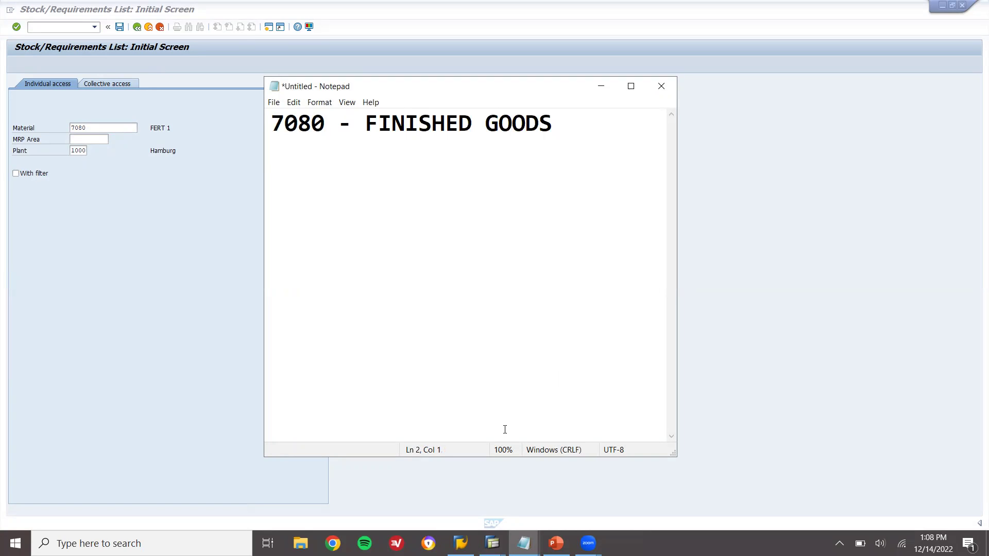
# - Look up planned order 39720 in MD04 and note it as '39720 - PLANNED ORD'
pyautogui.click(125, 123)
pyautogui.press('Return')
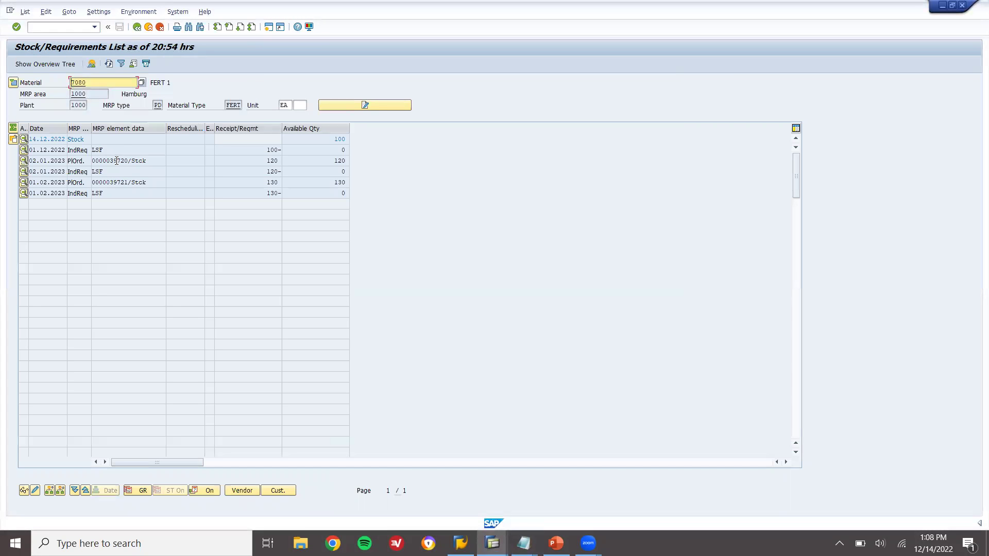
pyautogui.moveTo(127, 161); pyautogui.dragTo(109, 160)
pyautogui.hotkey('alt', 'Tab')
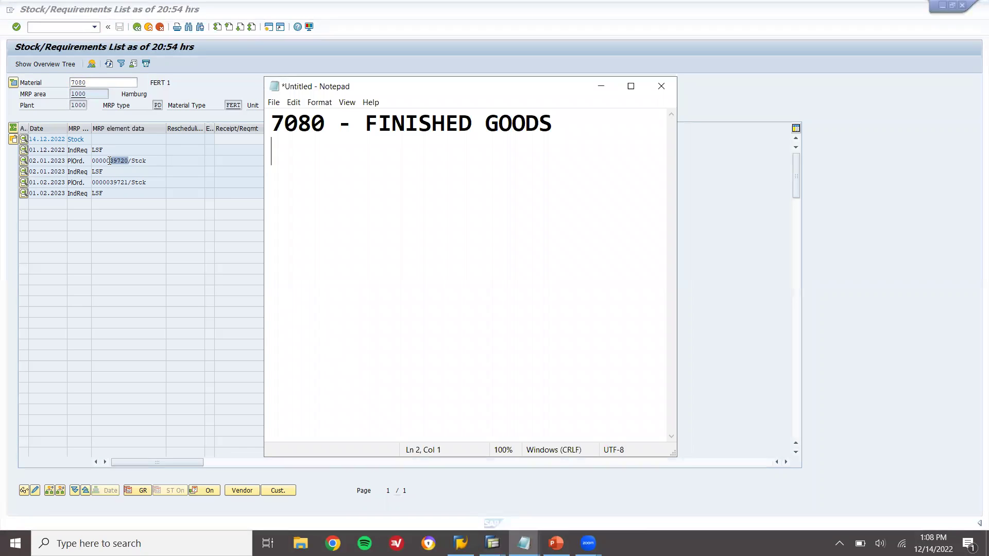
pyautogui.write('39720')
pyautogui.press('Return')
pyautogui.press('BackSpace')
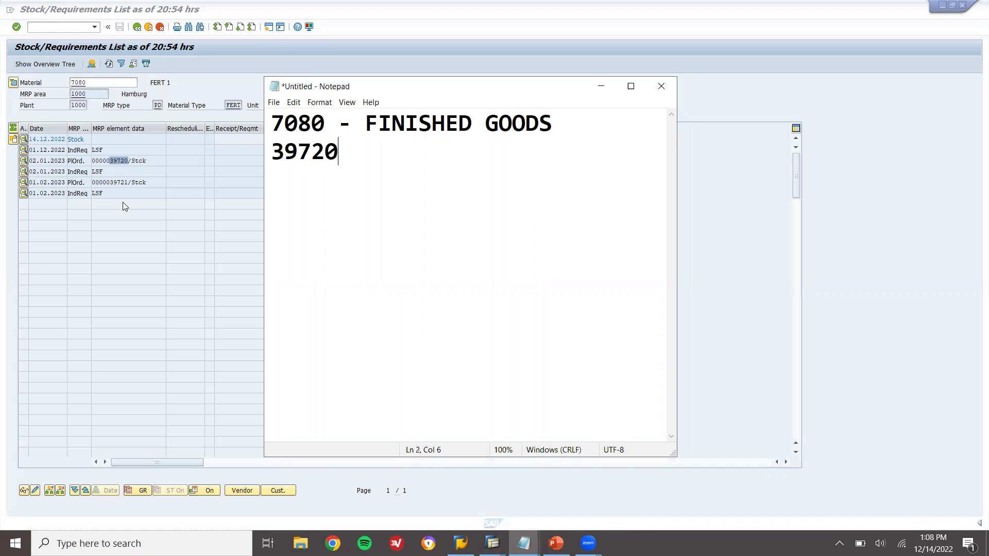
pyautogui.write('- PLANNE')
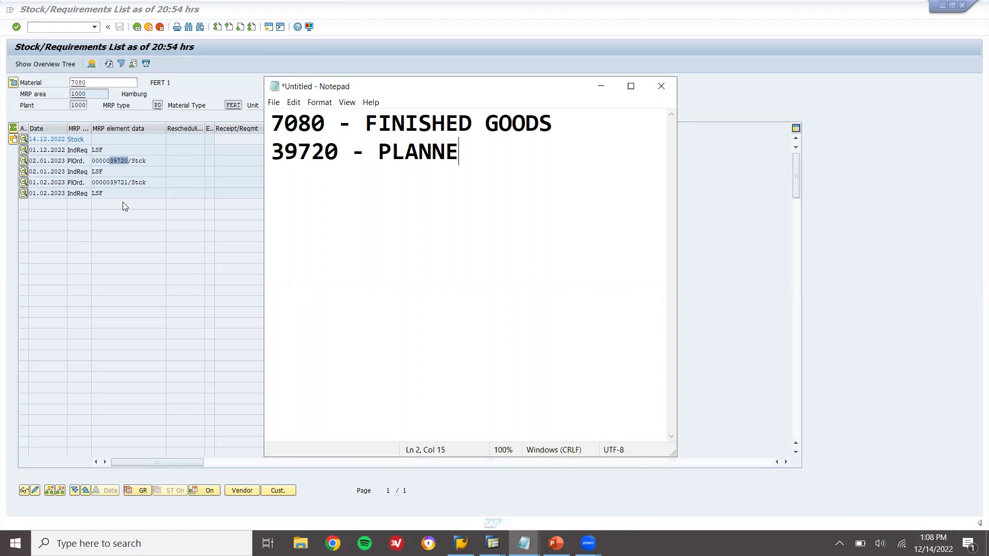
pyautogui.write('D ORD')
pyautogui.press('Return')
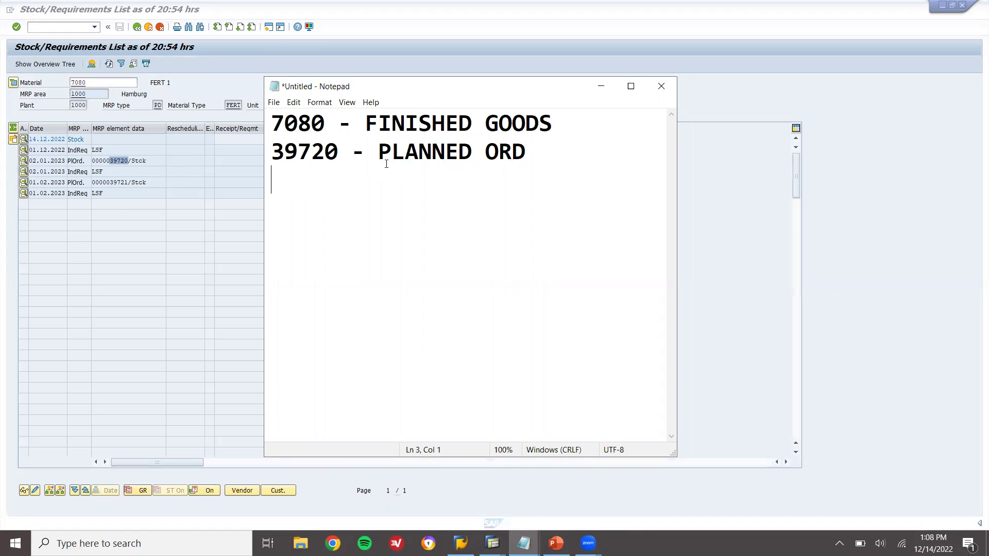
pyautogui.press('Return')
# - Note materials 7078 and 7079 each as '- RAW MAT'
pyautogui.write('7078')
pyautogui.press('Return')
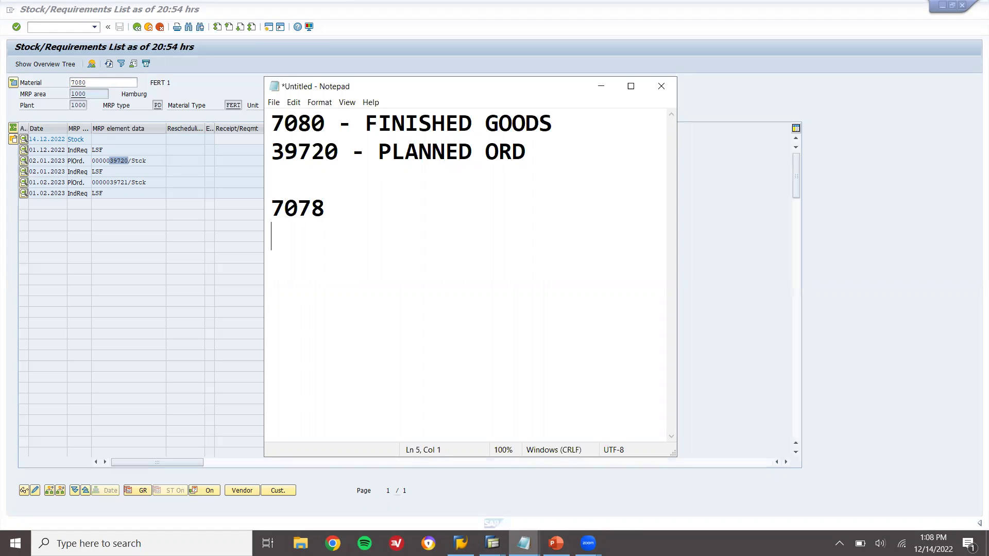
pyautogui.write('7079')
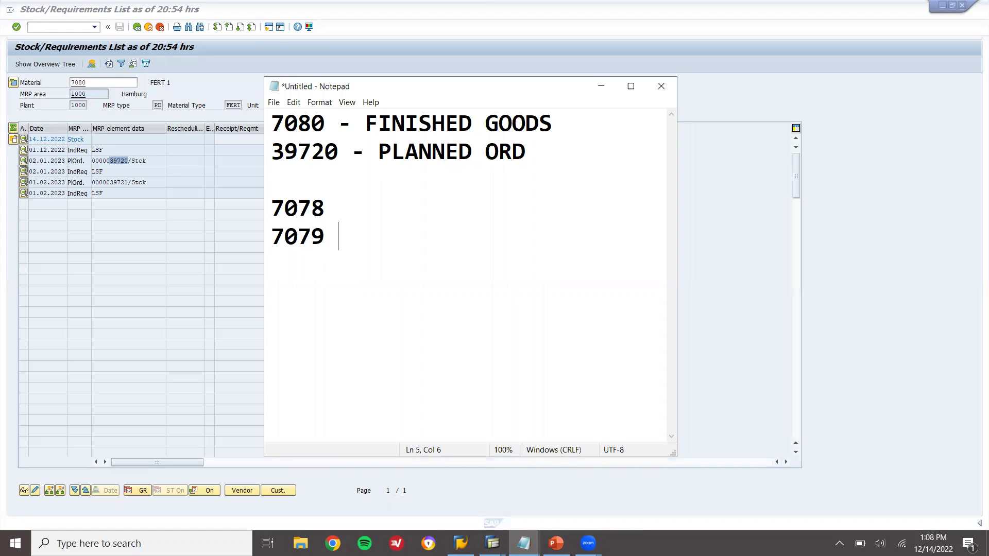
pyautogui.press('Up')
pyautogui.write('- RAW MAT')
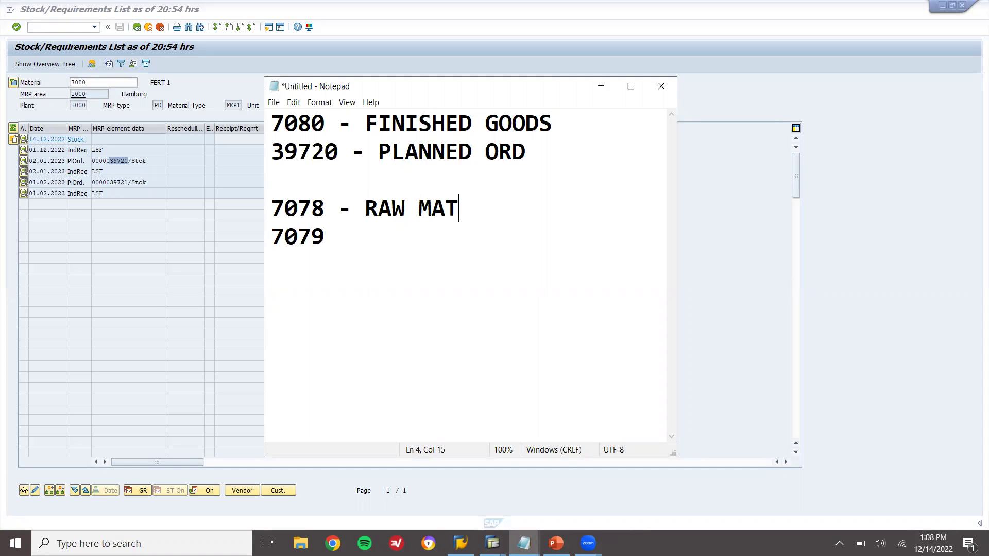
pyautogui.press('Down')
pyautogui.write('- RAW MAT')
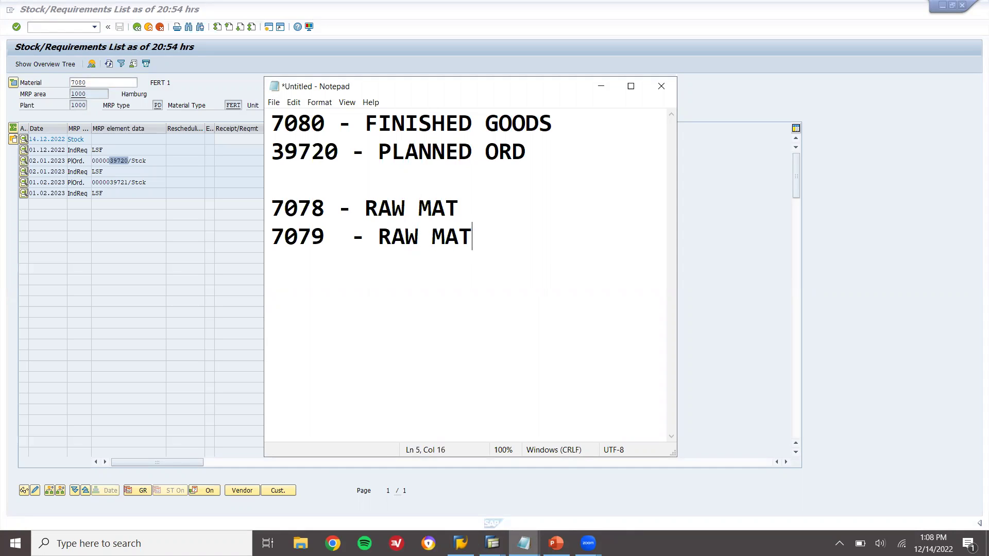
pyautogui.hotkey('alt', 'Tab')
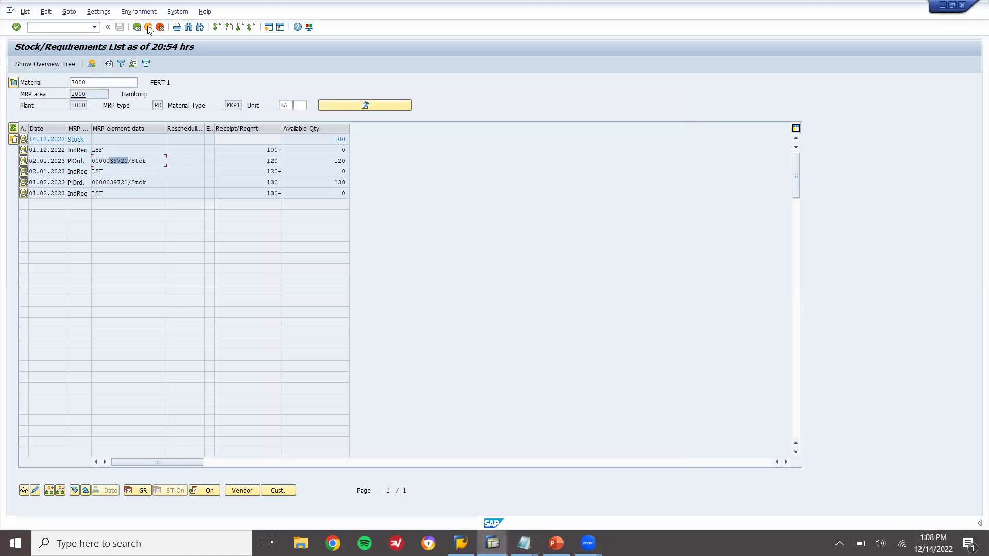
# - Check MMBE stock overview for material 7078, plant 1000, storage location 0001
pyautogui.click(137, 27)
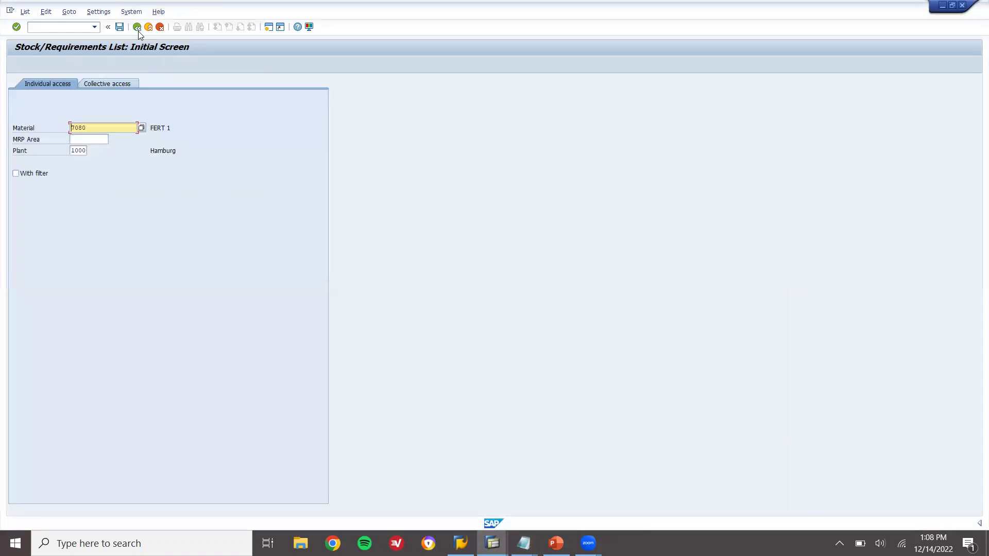
pyautogui.click(138, 31)
pyautogui.write('MMBE')
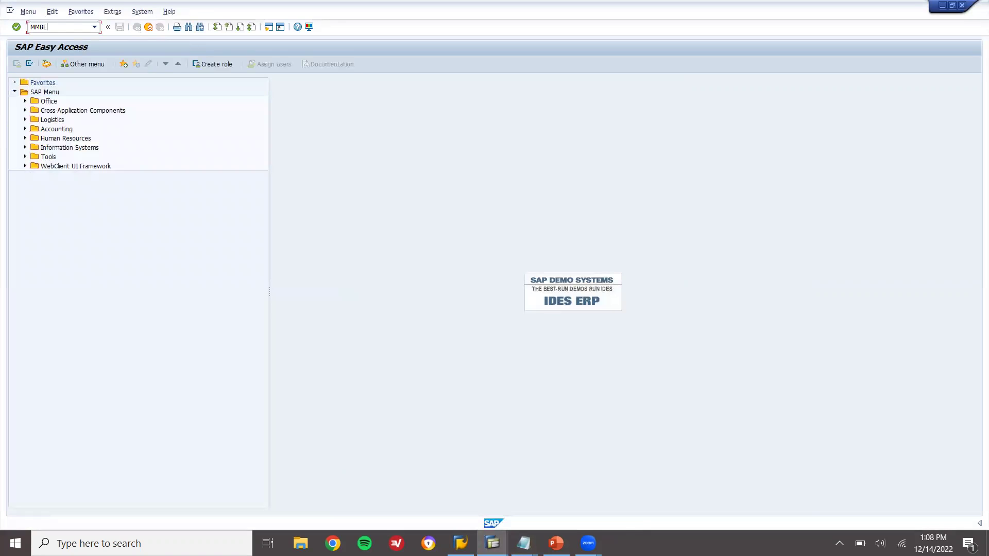
pyautogui.press('Return')
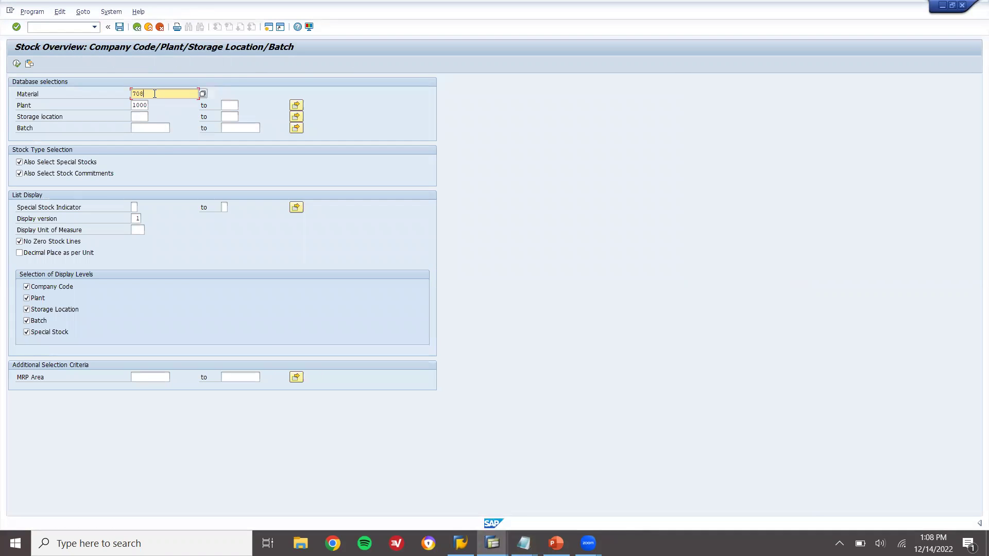
pyautogui.press('BackSpace')
pyautogui.write('78')
pyautogui.click(142, 114)
pyautogui.write('0001')
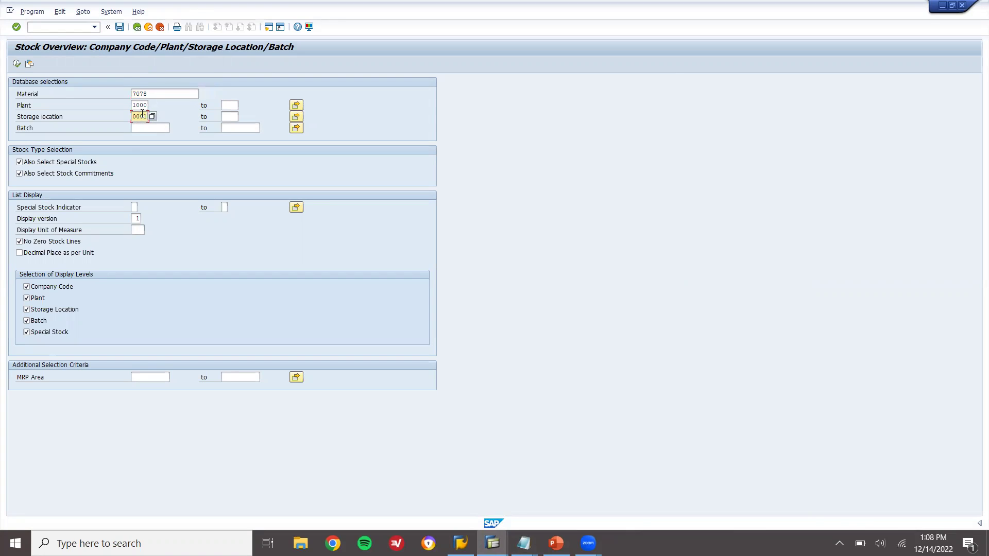
pyautogui.click(15, 64)
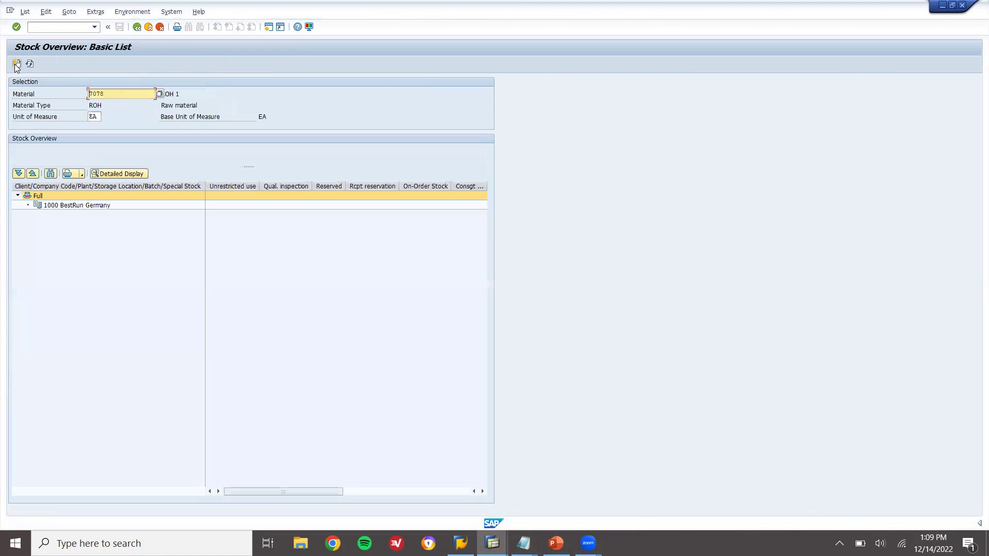
# - Check the stock overview for material 7079, then exit to the main menu
pyautogui.click(117, 92)
pyautogui.press('BackSpace')
pyautogui.write('9')
pyautogui.click(15, 66)
pyautogui.click(151, 29)
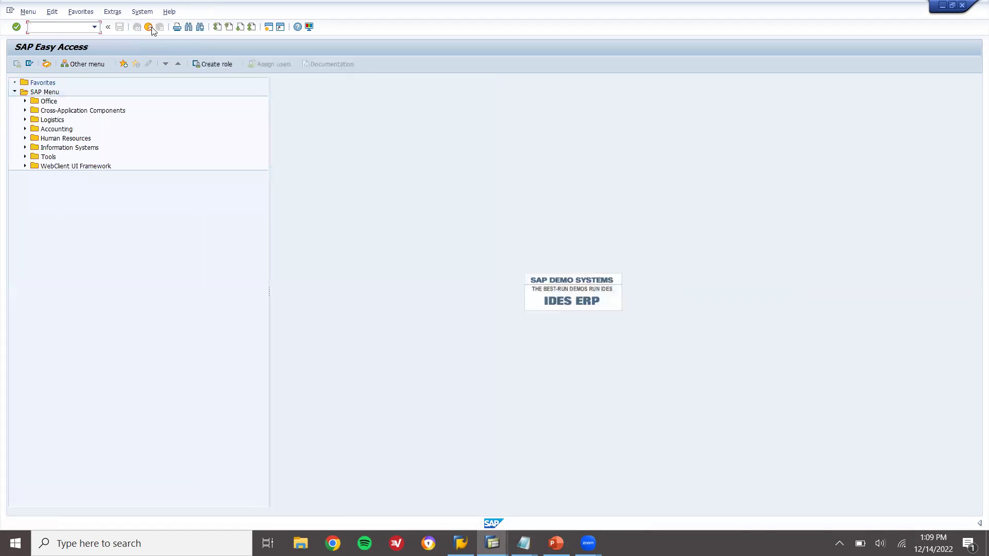
# - Set MIGO to Goods Receipt of type Other with movement type 561
pyautogui.write('MIGO')
pyautogui.press('Return')
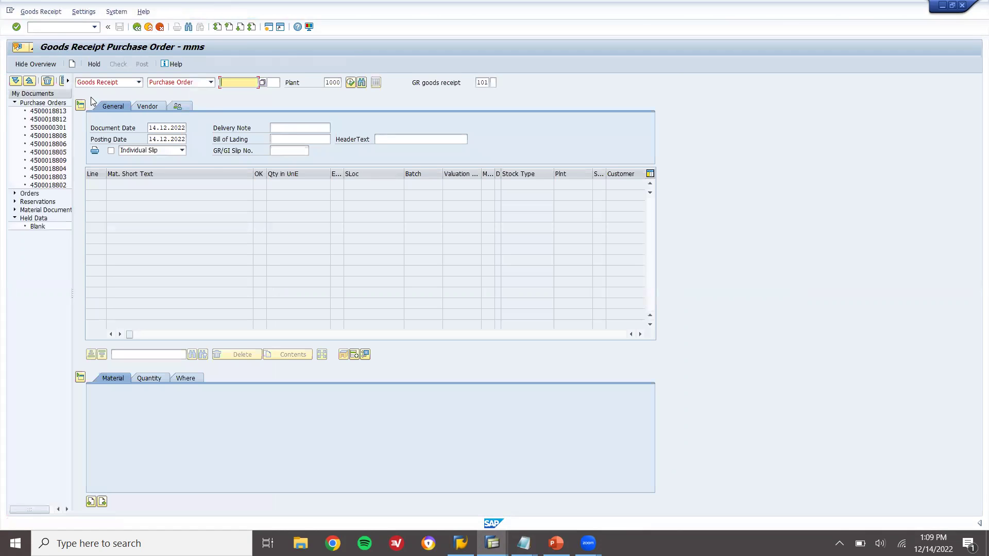
pyautogui.click(178, 84)
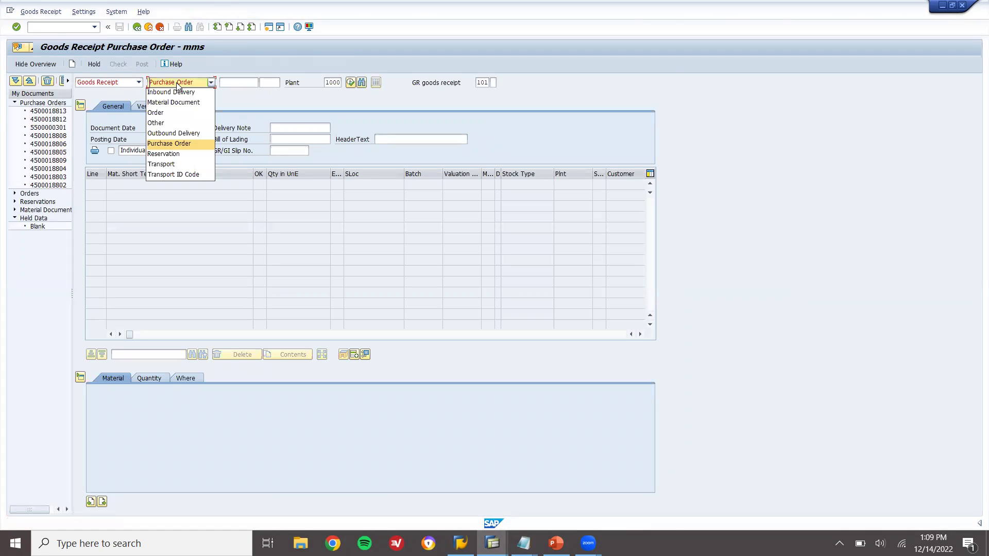
pyautogui.click(173, 122)
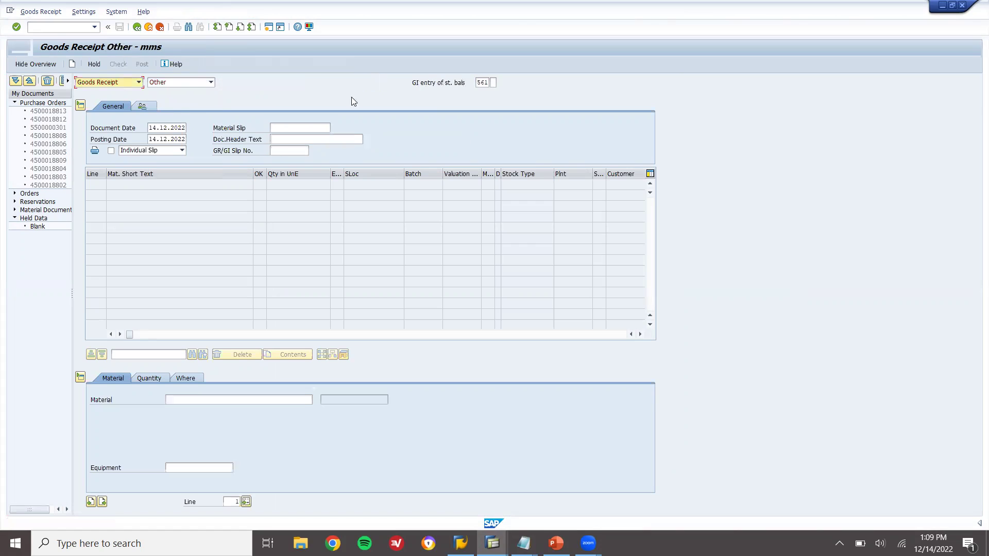
pyautogui.click(476, 83)
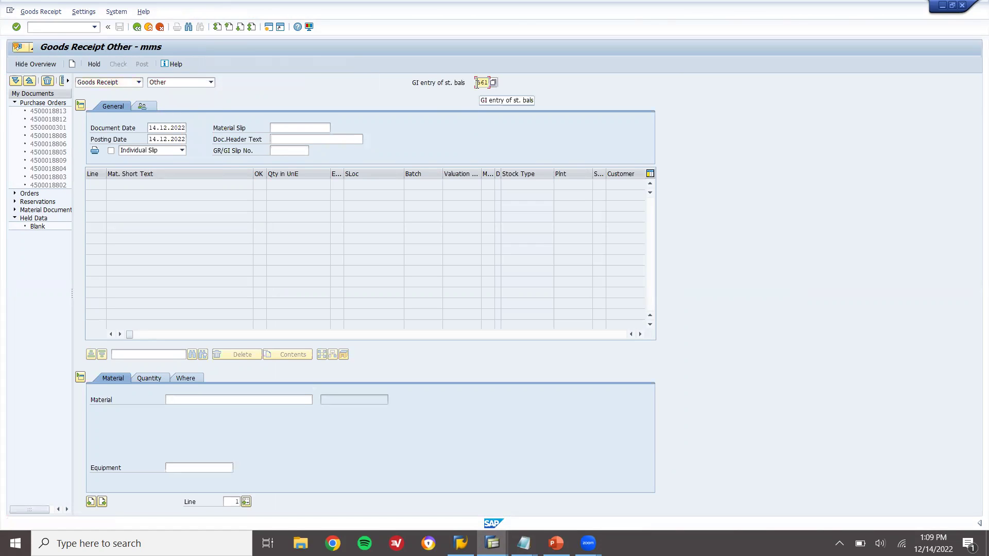
pyautogui.doubleClick(480, 83)
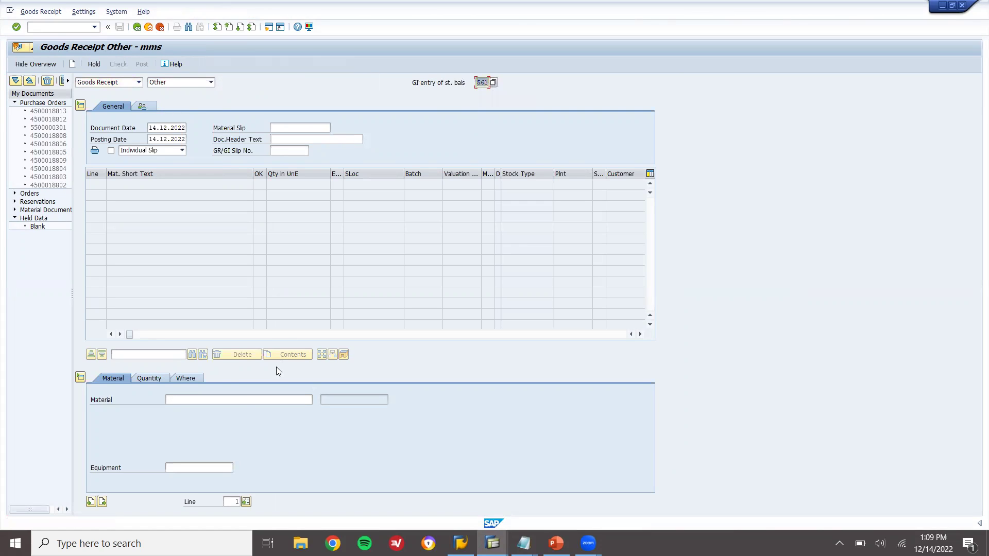
# - Add material 7078 as item 1 with quantity 1000
pyautogui.click(247, 399)
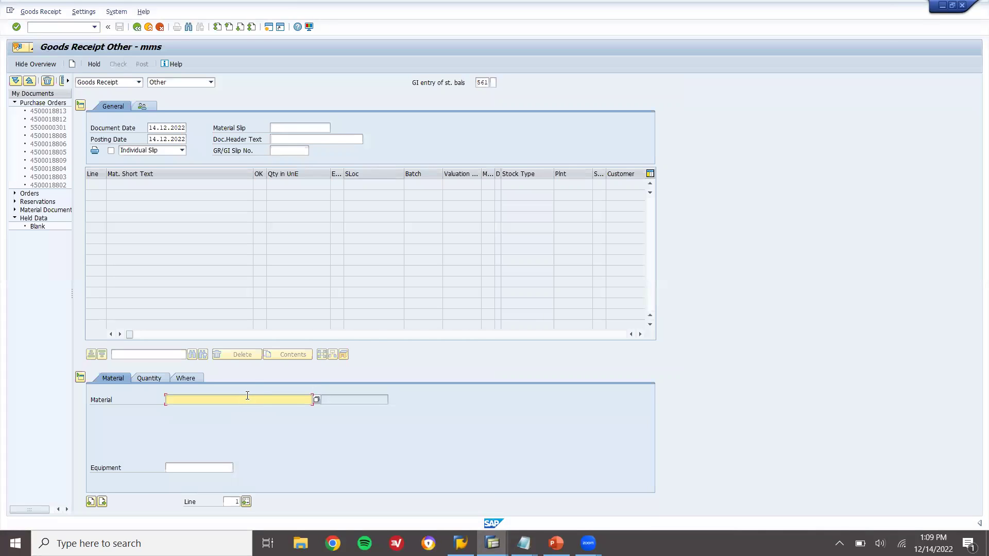
pyautogui.hotkey('alt', 'Tab')
pyautogui.hotkey('alt', 'Tab')
pyautogui.write('7078')
pyautogui.press('Return')
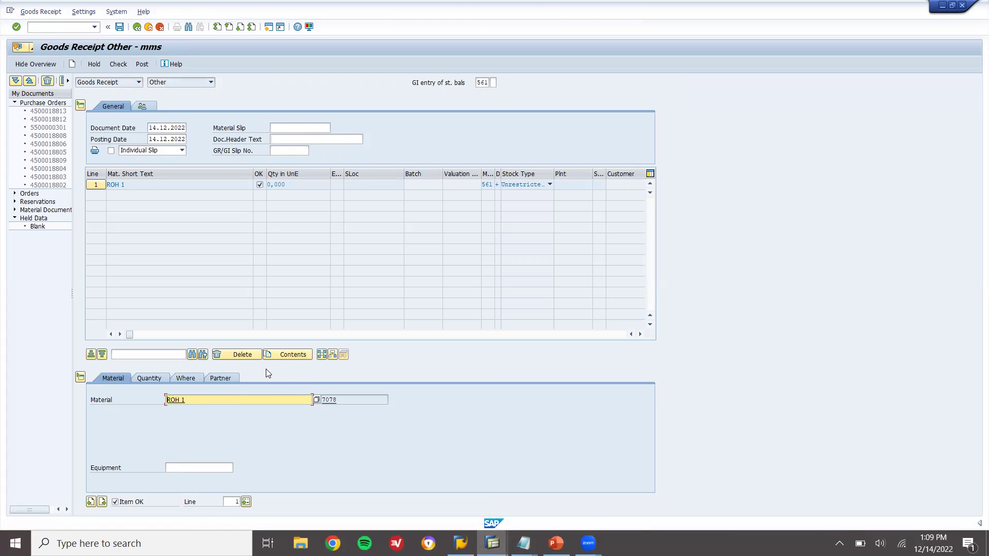
pyautogui.click(149, 378)
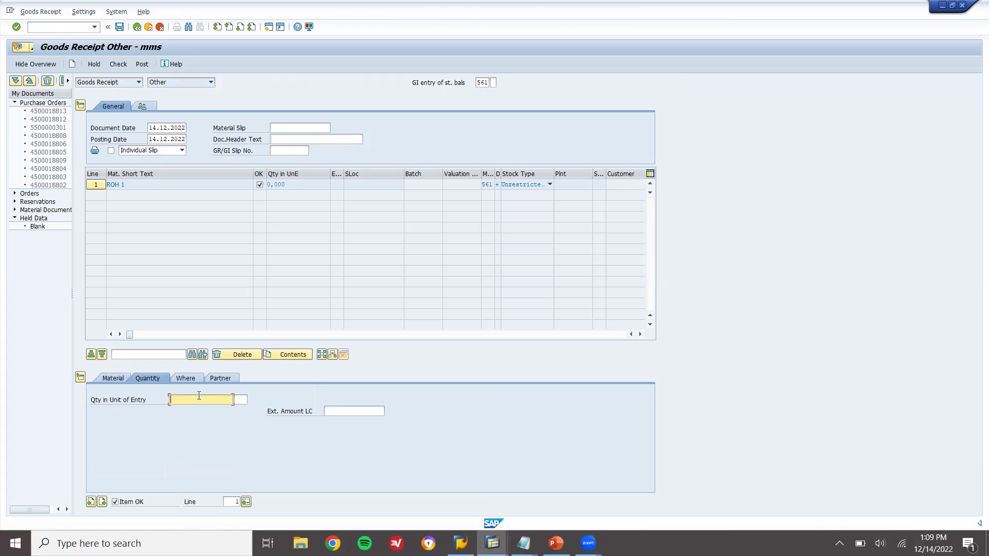
pyautogui.write('1000')
# - Assign plant 1000 and storage location 0001, then post the receipt
pyautogui.click(193, 378)
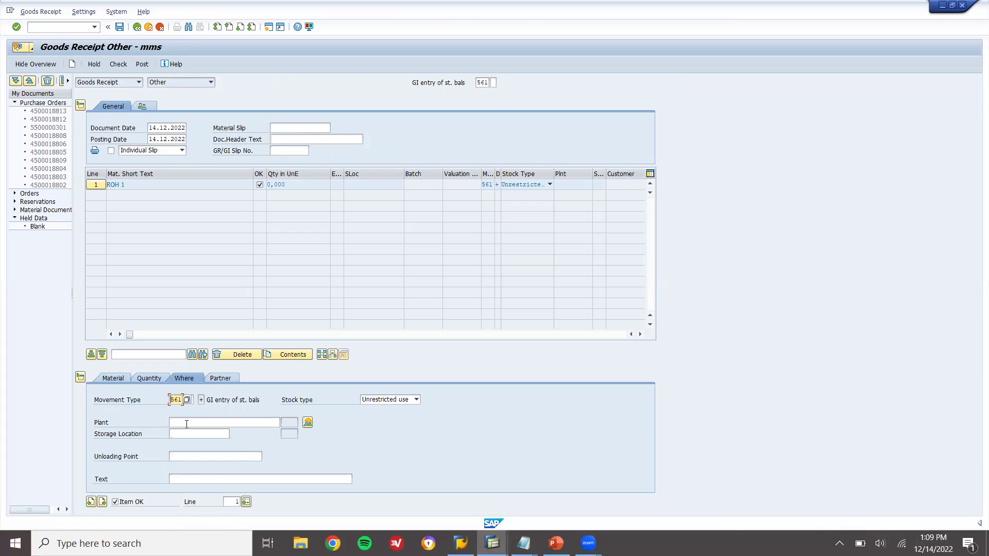
pyautogui.click(186, 423)
pyautogui.write('1000')
pyautogui.press('Tab')
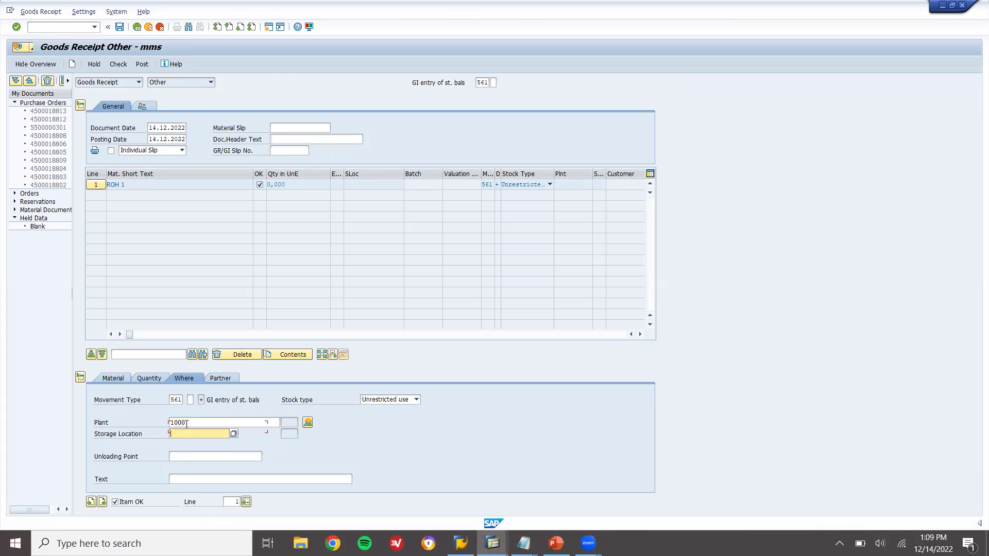
pyautogui.write('0011')
pyautogui.press('Return')
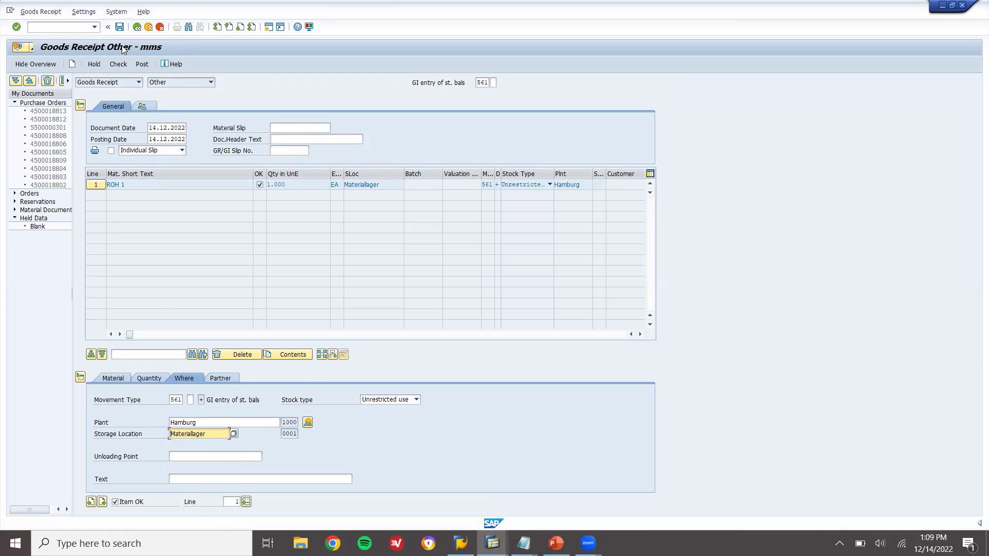
pyautogui.click(138, 65)
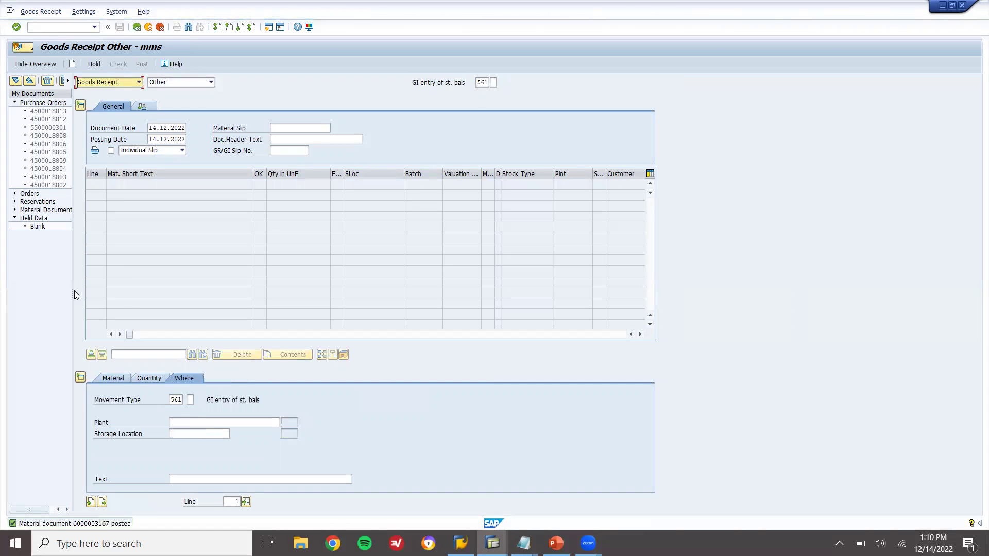
# - Add material 7079 as the item with quantity 1000
pyautogui.click(109, 380)
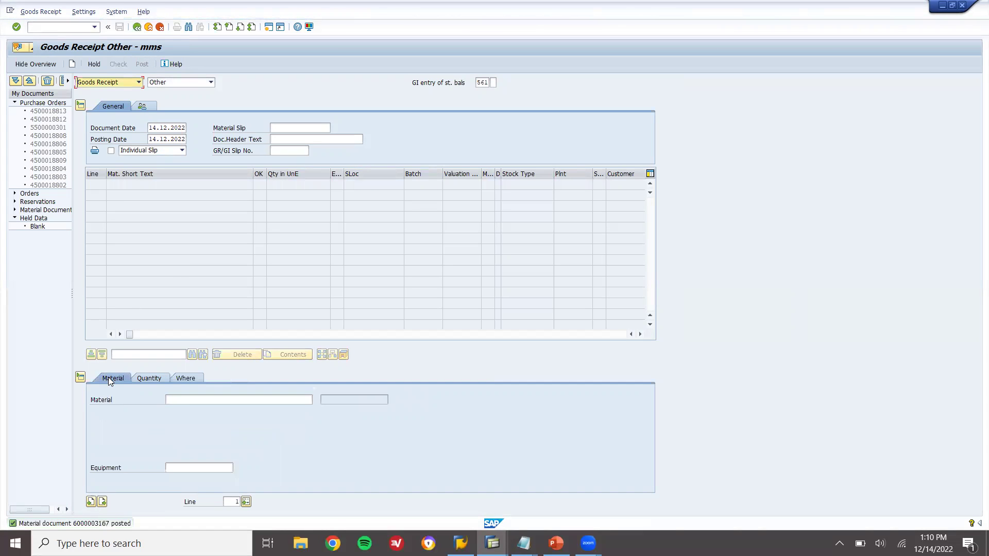
pyautogui.click(226, 400)
pyautogui.write('7079')
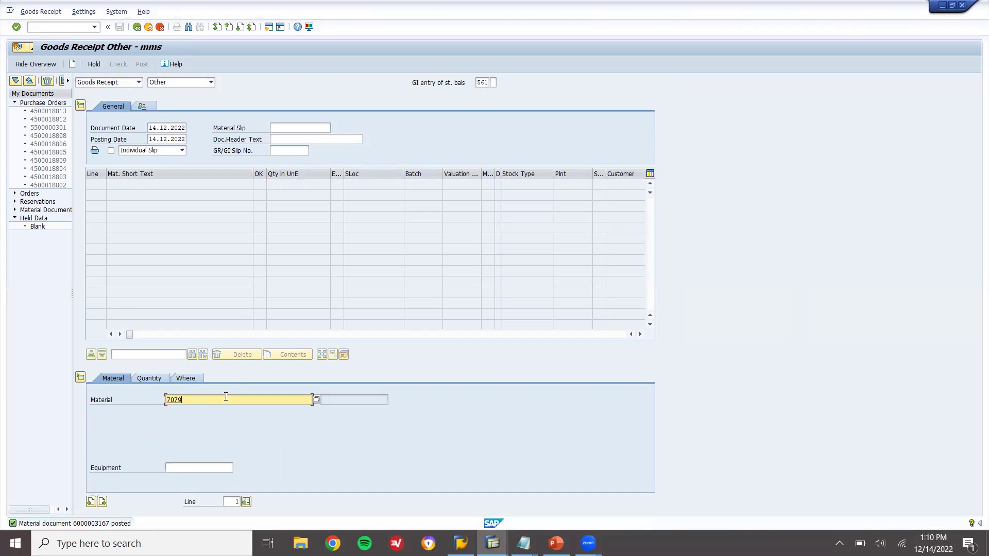
pyautogui.press('Return')
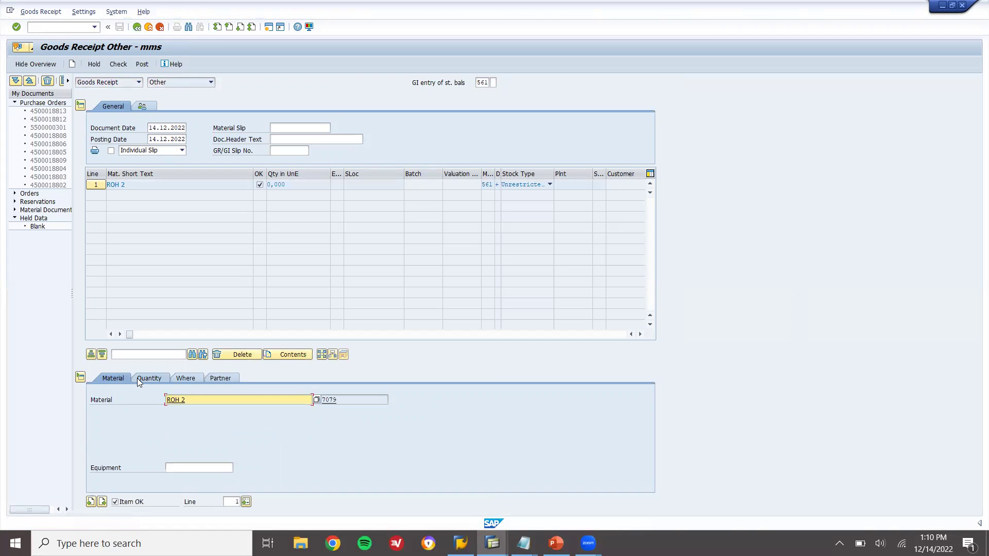
pyautogui.click(144, 378)
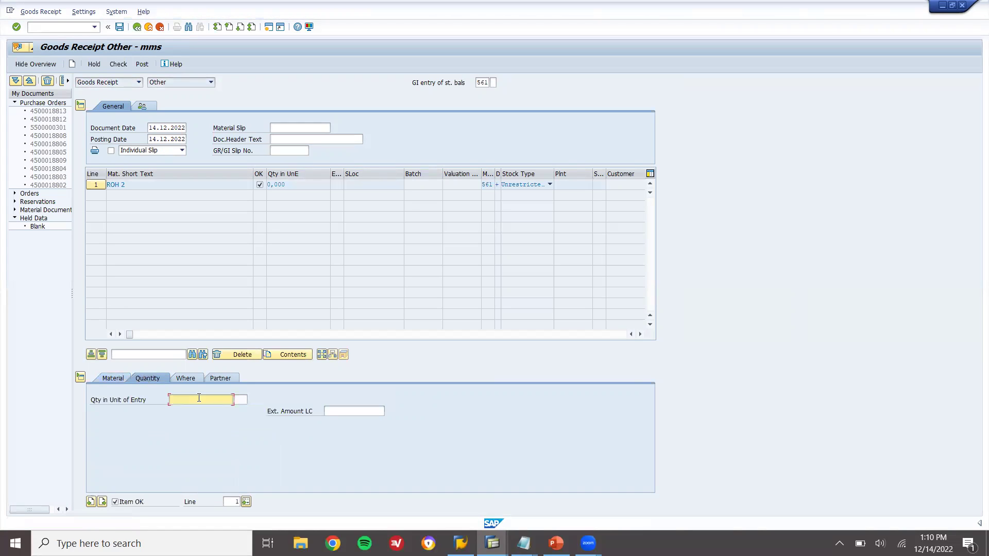
pyautogui.write('1000')
# - Assign plant 1000 and storage location 0001, post, and exit to Easy Access
pyautogui.click(186, 379)
pyautogui.click(179, 423)
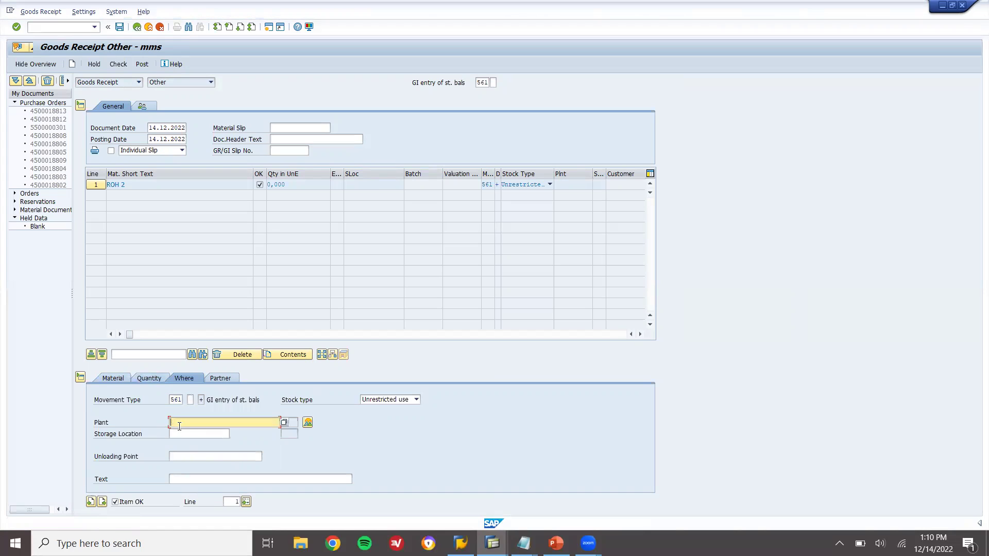
pyautogui.write('1000')
pyautogui.press('Tab')
pyautogui.write('000')
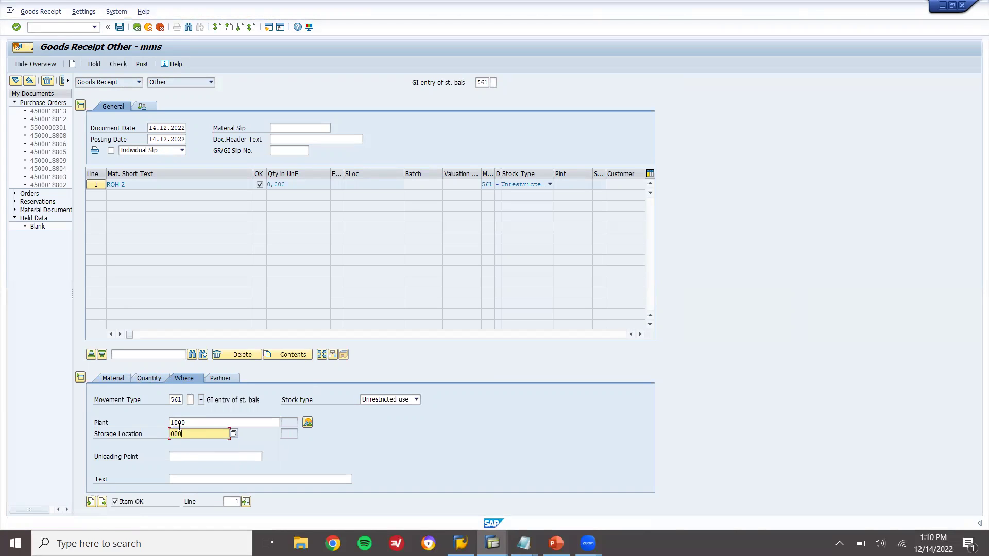
pyautogui.write('1')
pyautogui.press('Return')
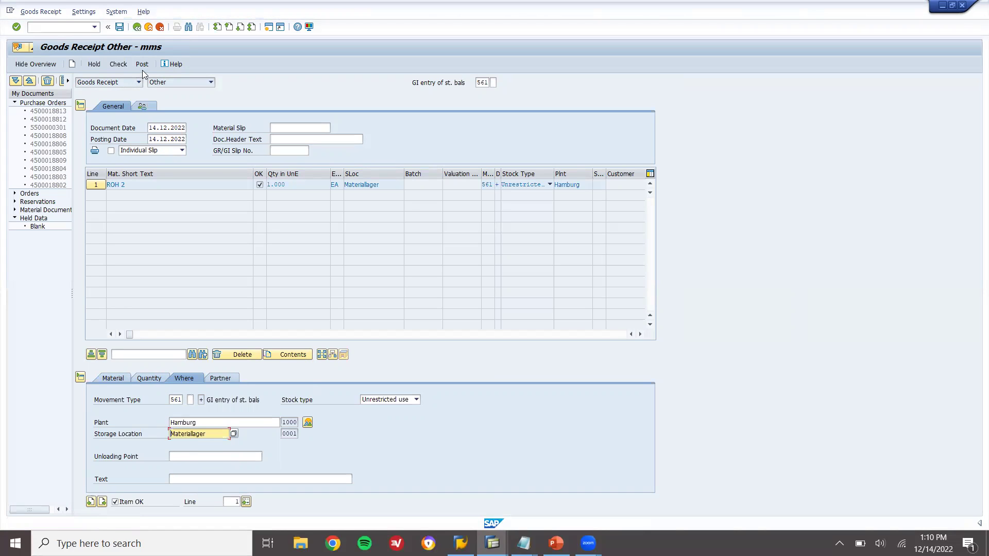
pyautogui.click(142, 64)
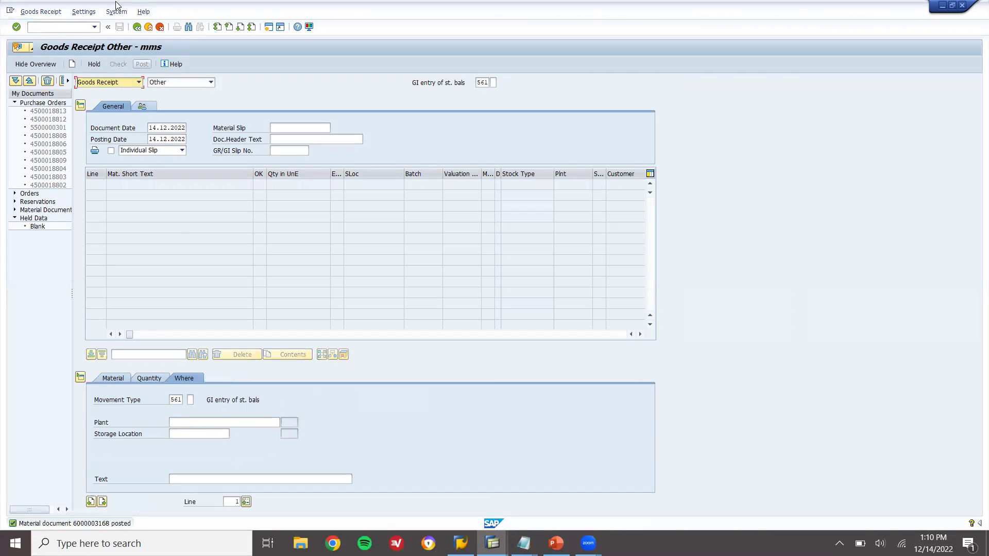
pyautogui.click(151, 30)
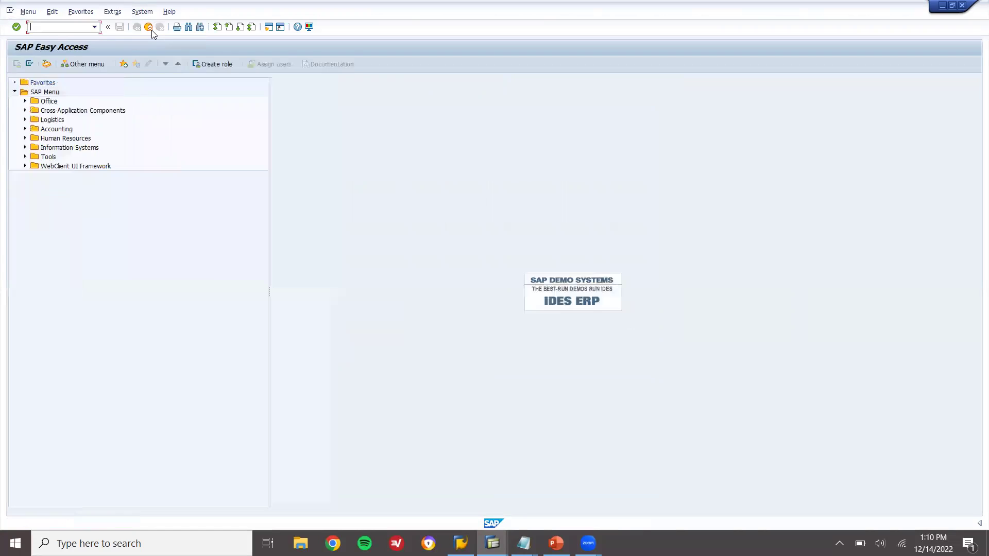
pyautogui.write('MMBE')
pyautogui.press('Return')
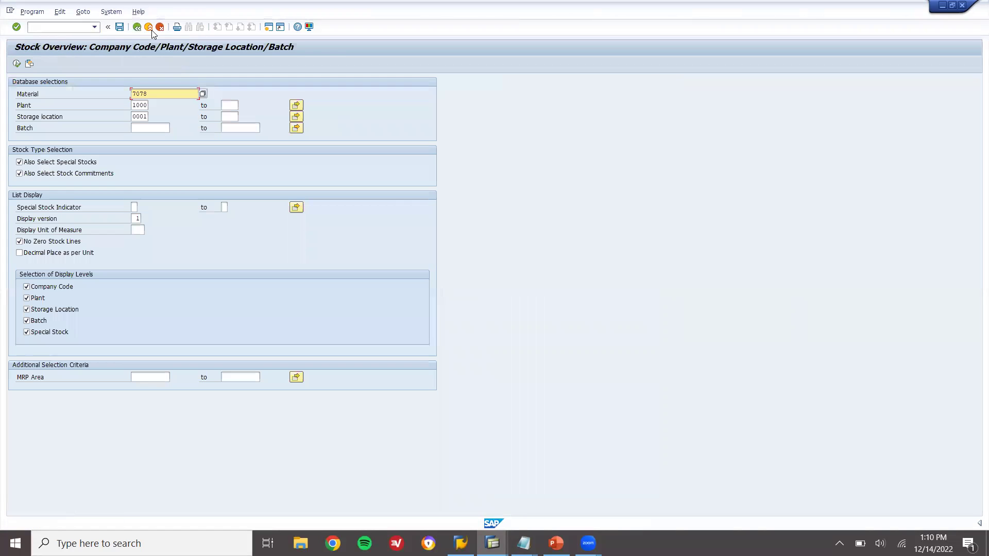
pyautogui.click(17, 64)
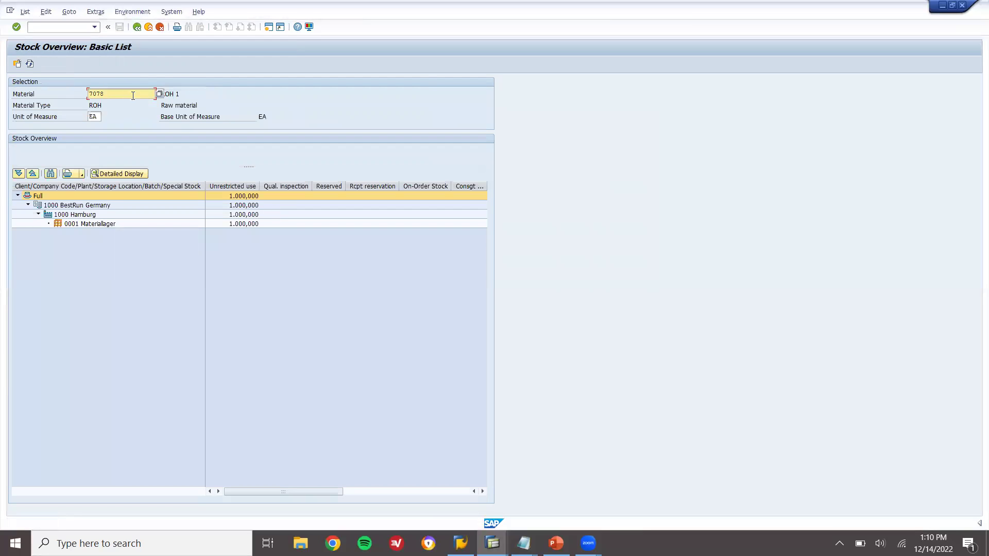
pyautogui.press('BackSpace')
pyautogui.write('9')
pyautogui.click(17, 63)
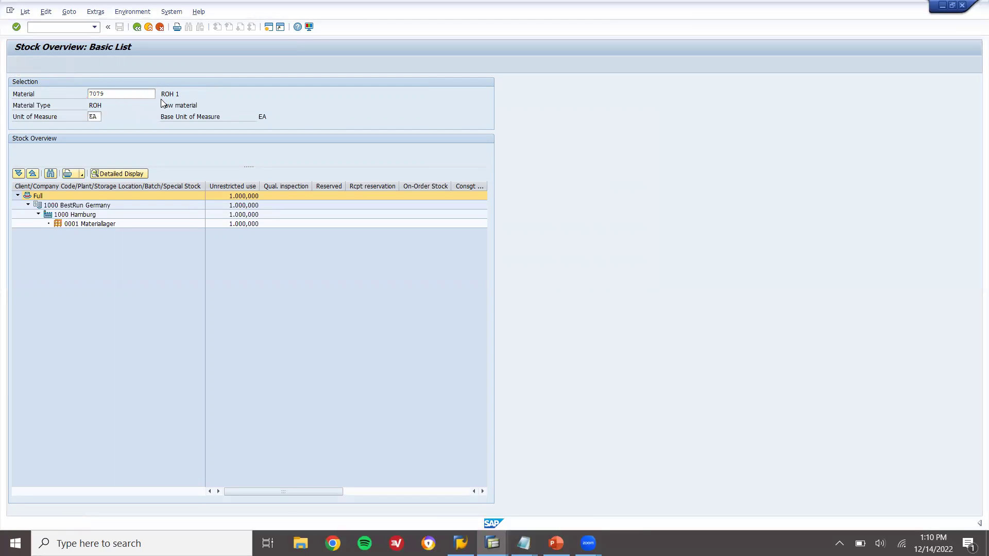
pyautogui.press('BackSpace')
pyautogui.press('BackSpace')
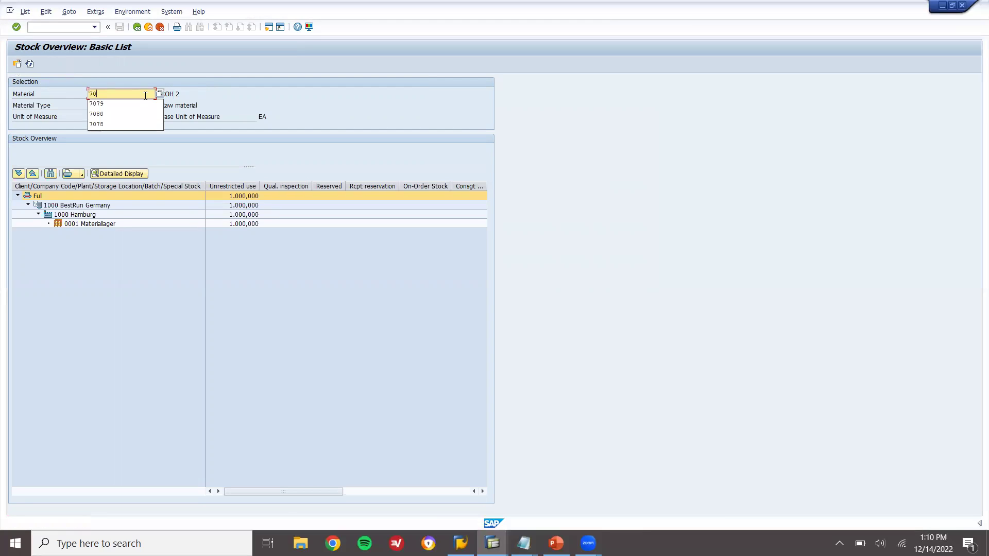
pyautogui.write('80')
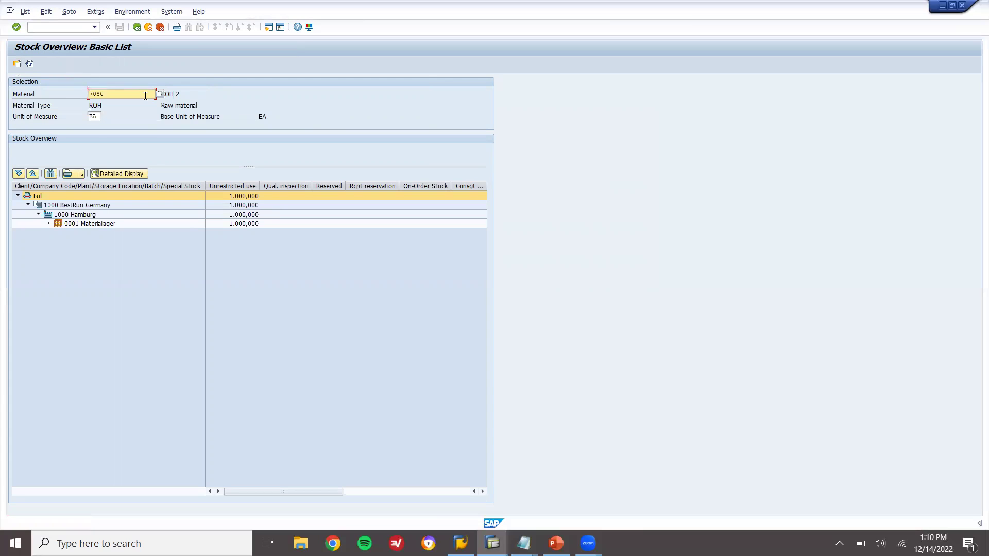
pyautogui.click(17, 64)
pyautogui.click(148, 28)
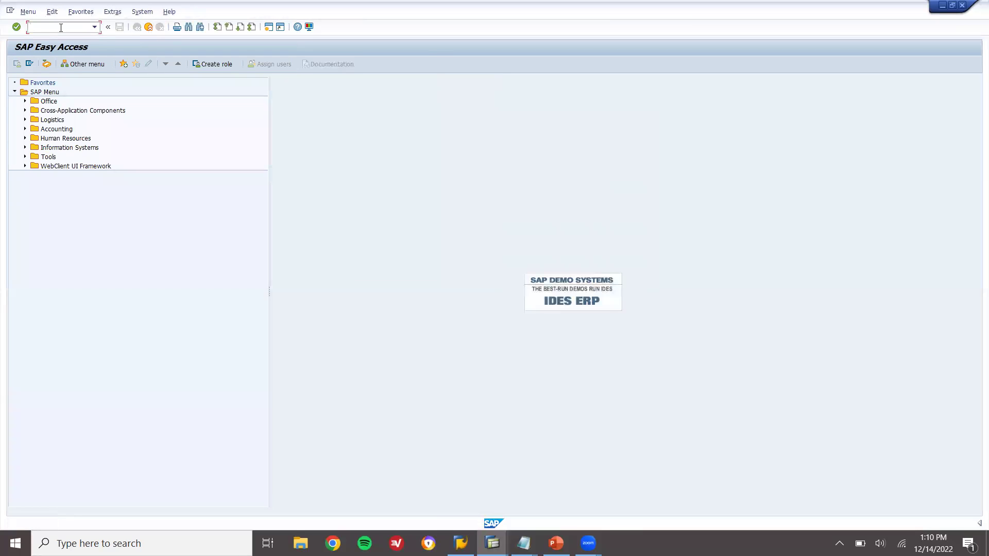
# - Display the MD04 list for 7080 and mark planned order 39720 and quantity 120
pyautogui.press('Return')
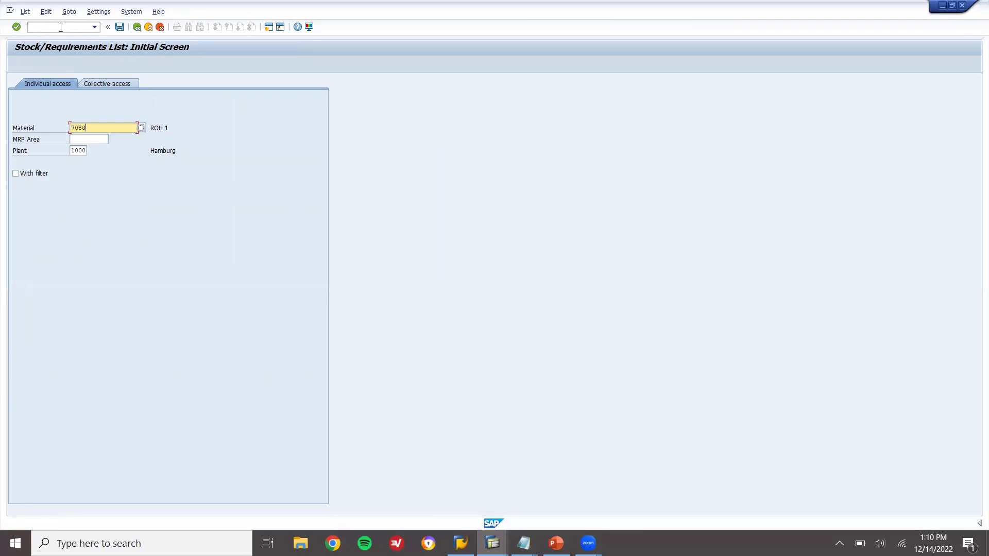
pyautogui.write('7080')
pyautogui.press('Return')
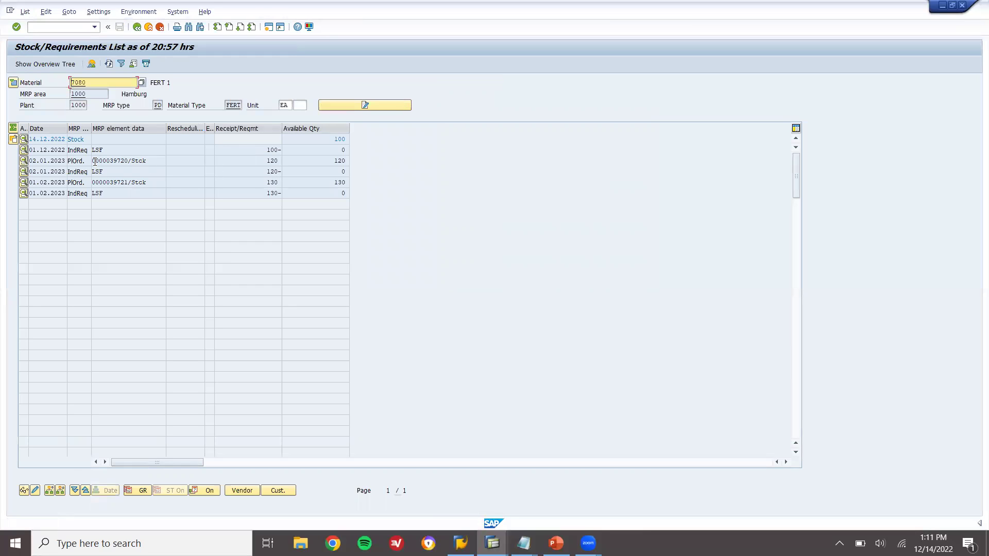
pyautogui.moveTo(95, 161); pyautogui.dragTo(152, 155)
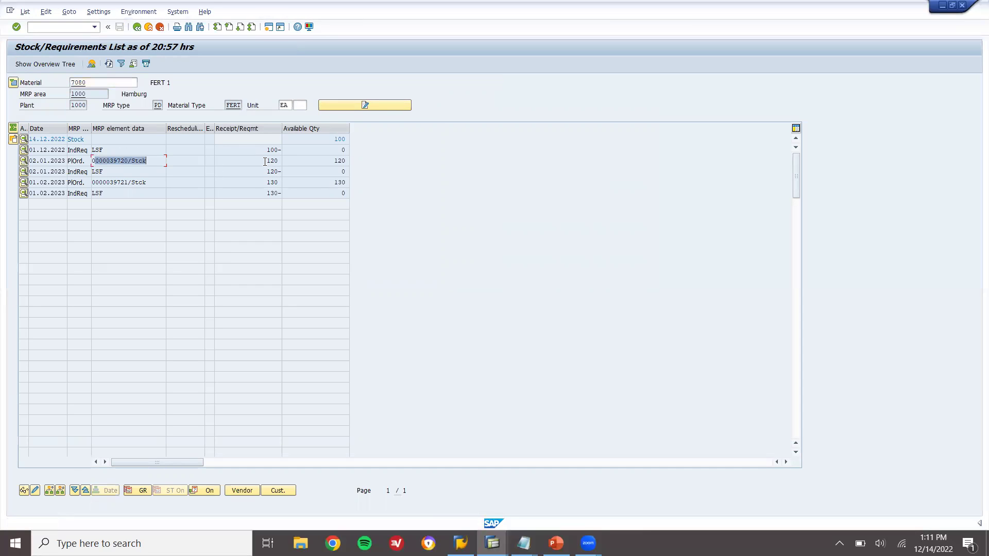
pyautogui.moveTo(262, 161); pyautogui.dragTo(293, 158)
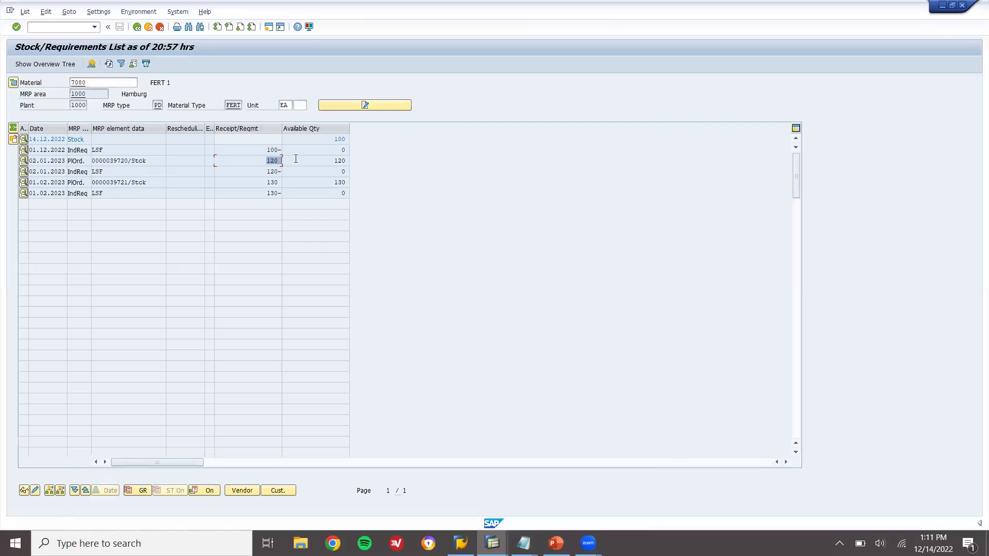
# - Add 'QTY 120' to the planned order note and leave the list
pyautogui.hotkey('alt', 'Tab')
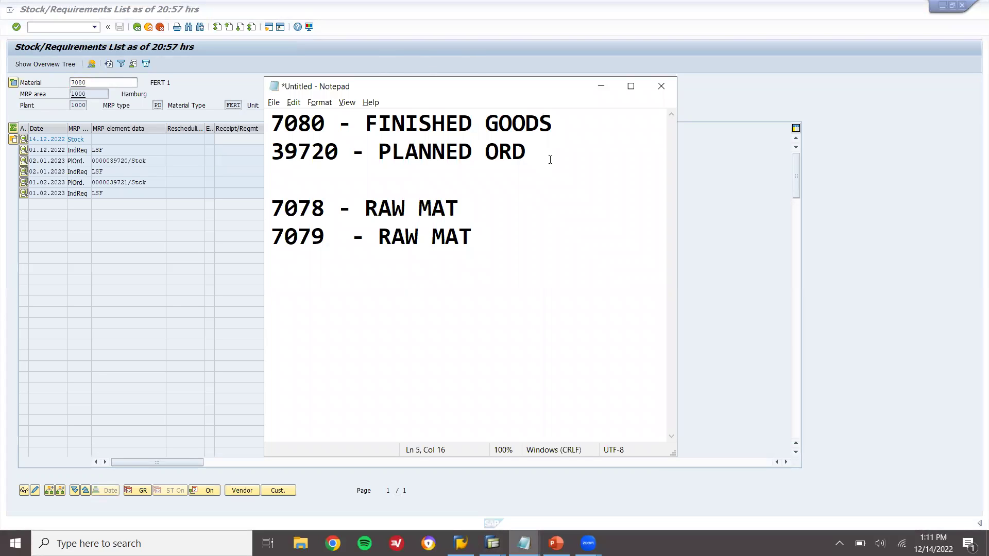
pyautogui.click(546, 152)
pyautogui.write('QTY 120')
pyautogui.press('Return')
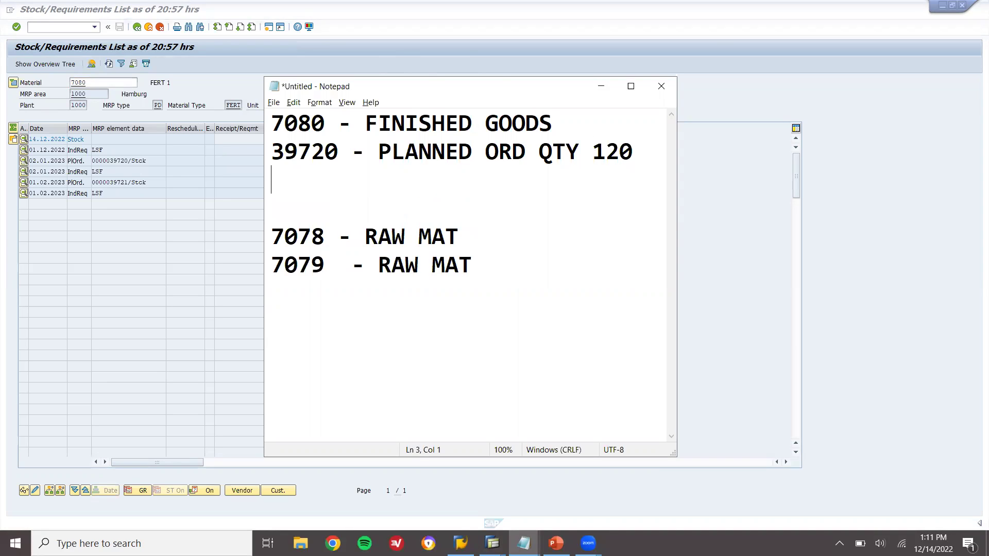
pyautogui.click(213, 239)
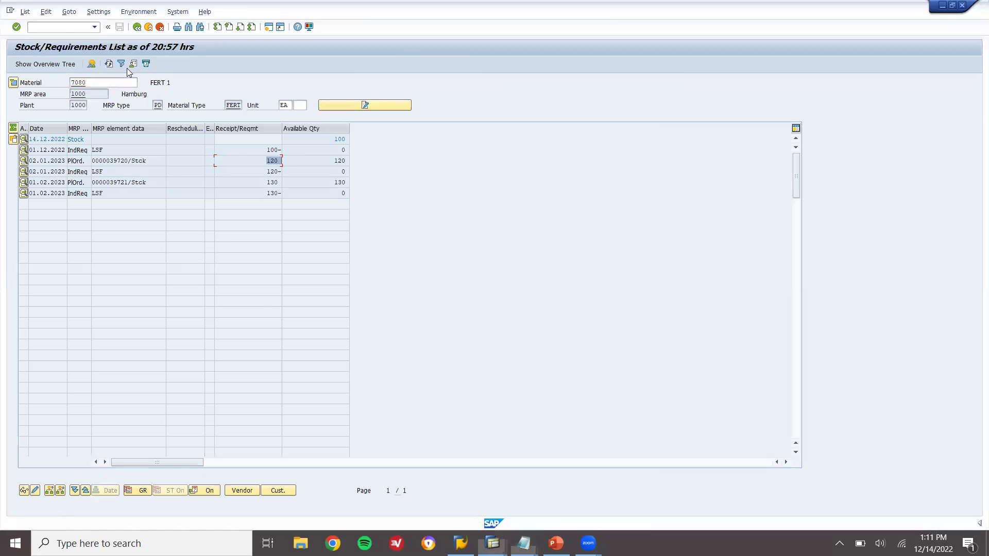
pyautogui.click(147, 28)
# - Open MFBF with planning plant 1000 and storage location 0001
pyautogui.write('MF')
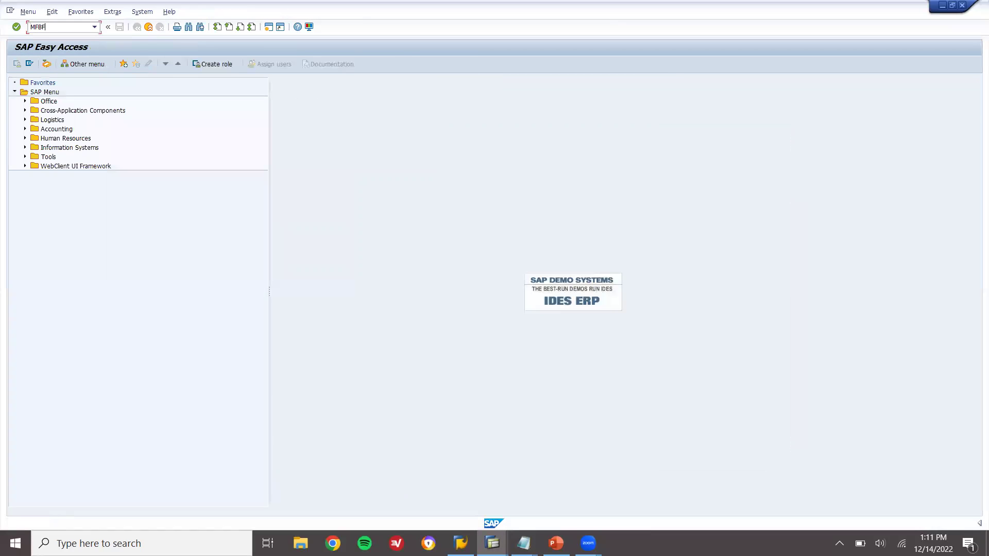
pyautogui.write('BF')
pyautogui.press('Return')
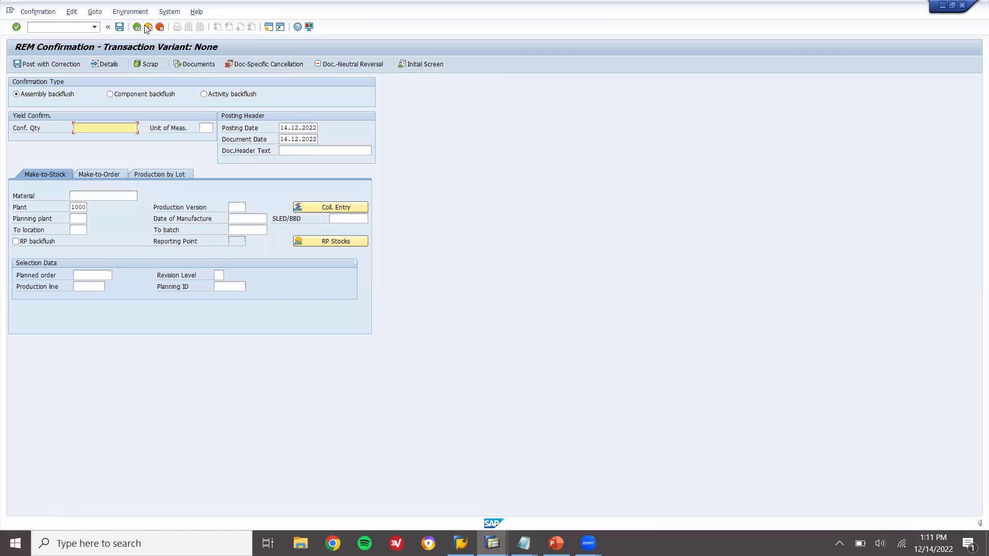
pyautogui.click(80, 216)
pyautogui.write('1000')
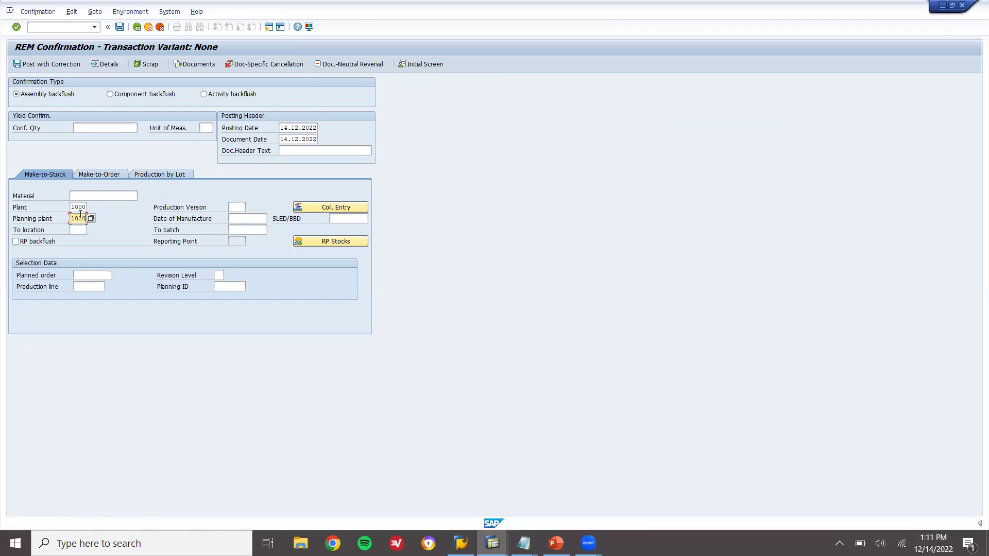
pyautogui.press('Tab')
pyautogui.press('Down')
pyautogui.press('Return')
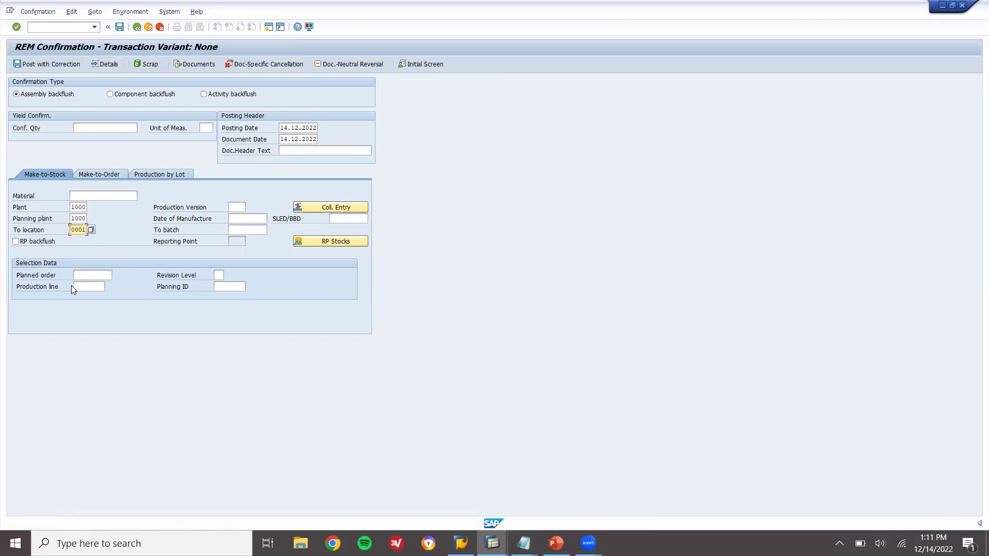
# - Paste planned order 39720 from the notes, load its details, and open the component list
pyautogui.click(86, 278)
pyautogui.hotkey('alt', 'Tab')
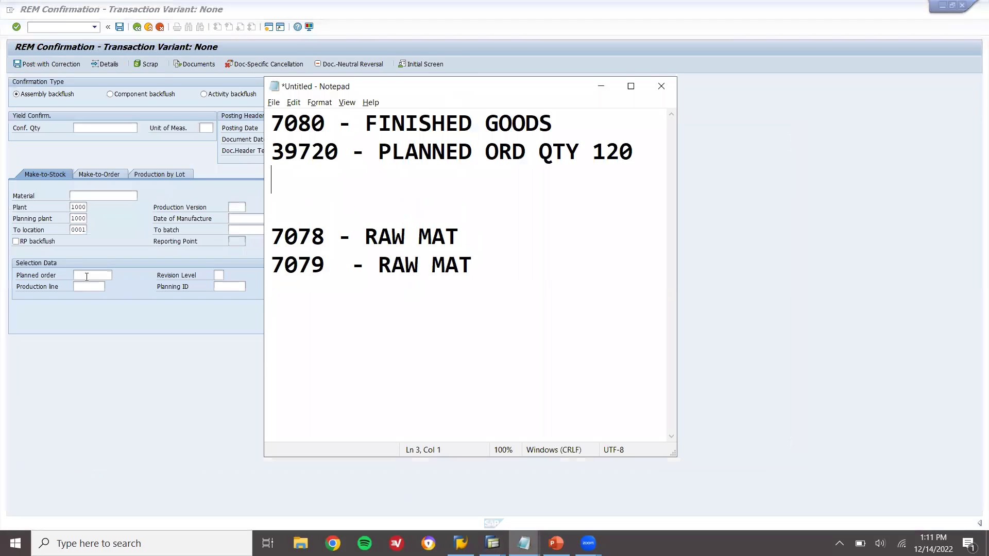
pyautogui.doubleClick(320, 147)
pyautogui.hotkey('ctrl', 'c')
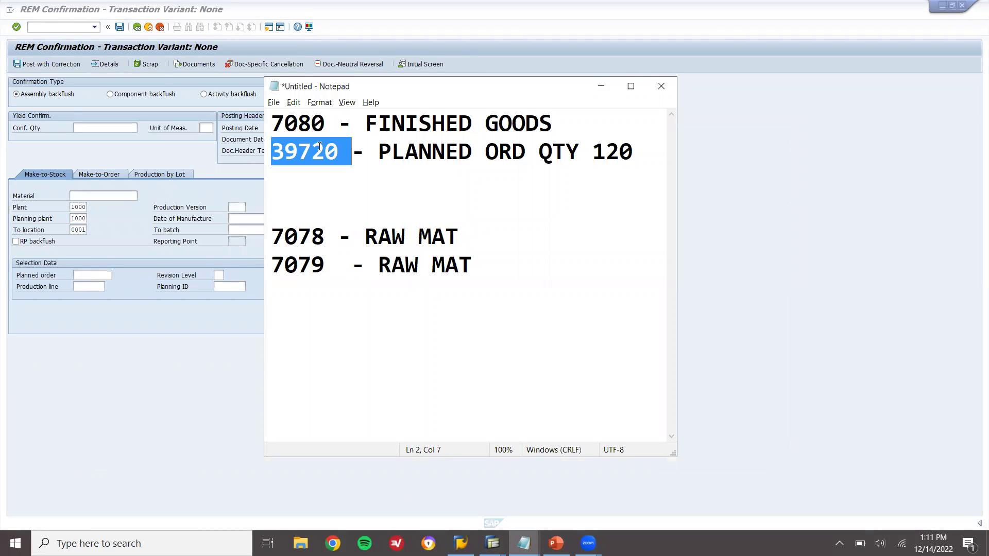
pyautogui.hotkey('alt', 'Tab')
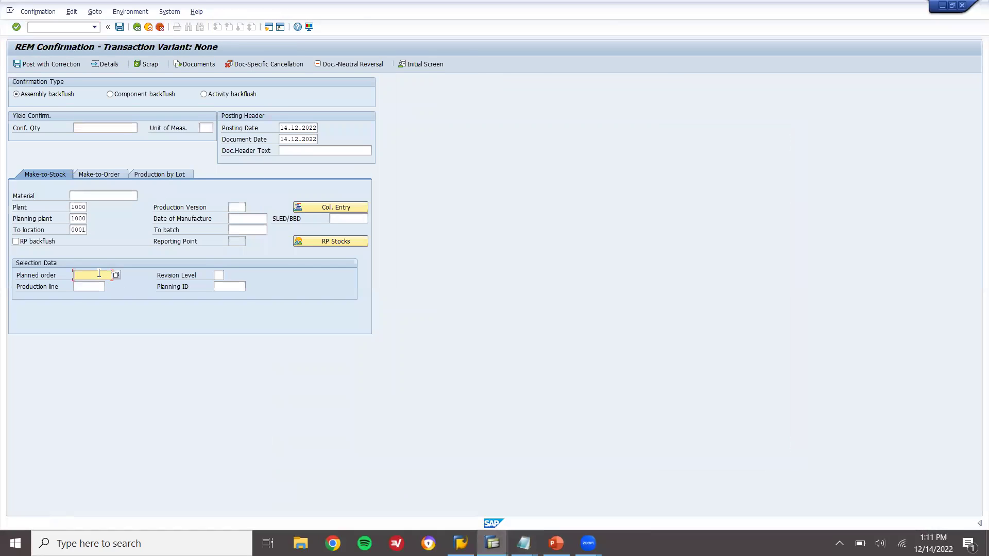
pyautogui.hotkey('ctrl', 'v')
pyautogui.press('Return')
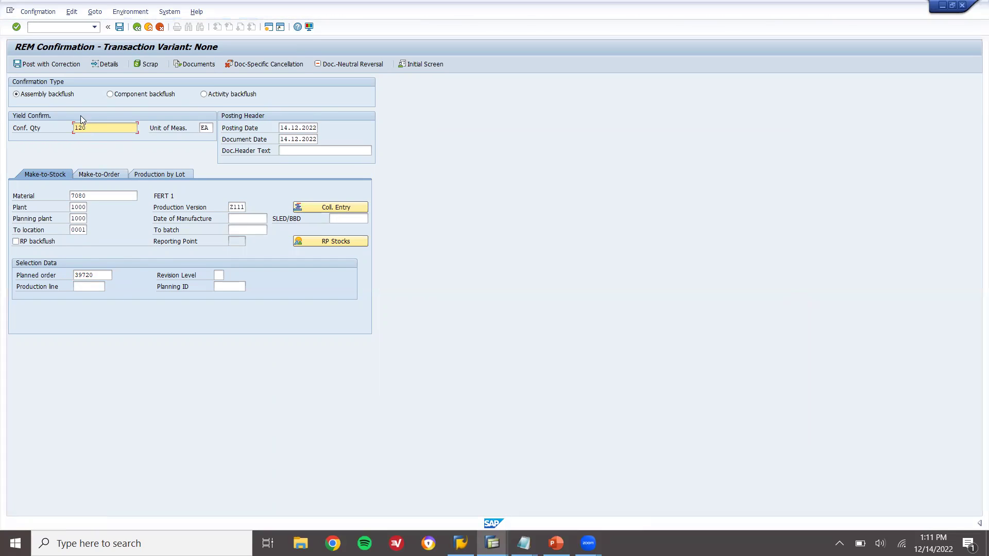
pyautogui.click(68, 65)
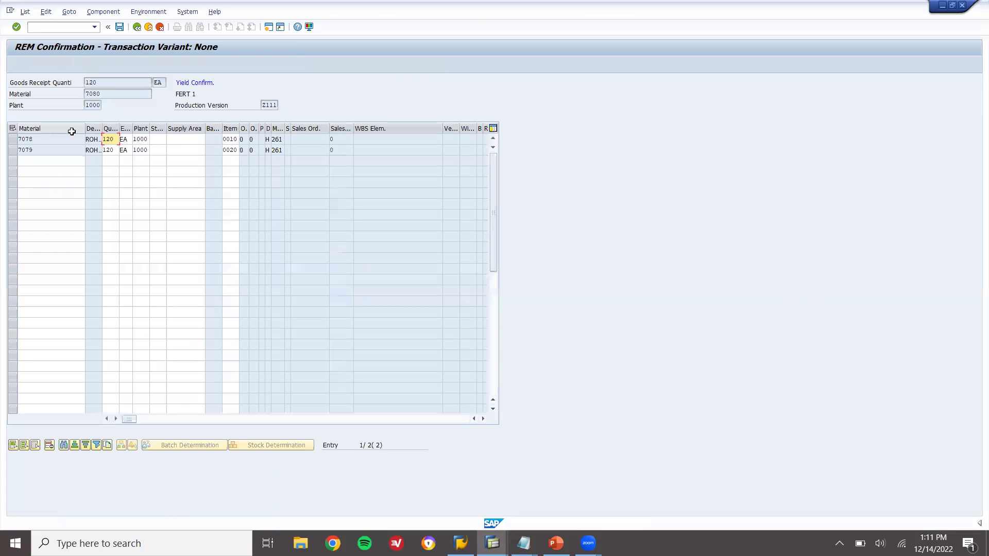
# - Set storage location 0001 for components 7078 and 7079 and post the backflush
pyautogui.moveTo(113, 139); pyautogui.dragTo(91, 140)
pyautogui.click(116, 151)
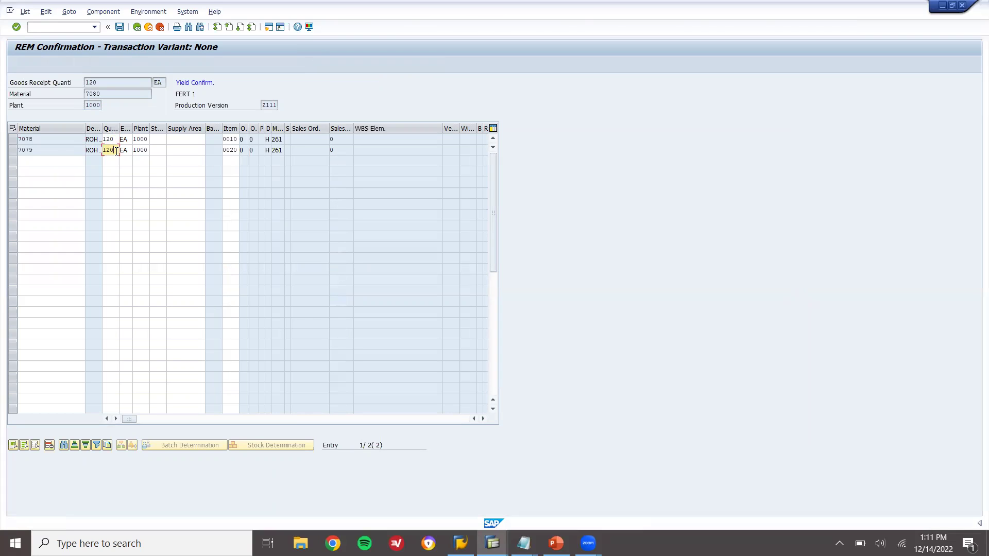
pyautogui.scroll(-1, 106, 152)
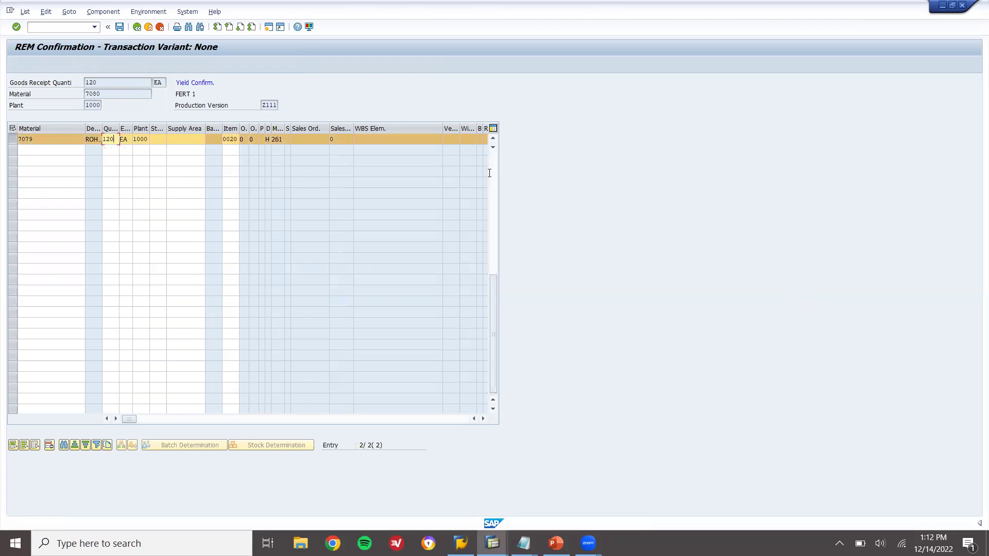
pyautogui.click(492, 138)
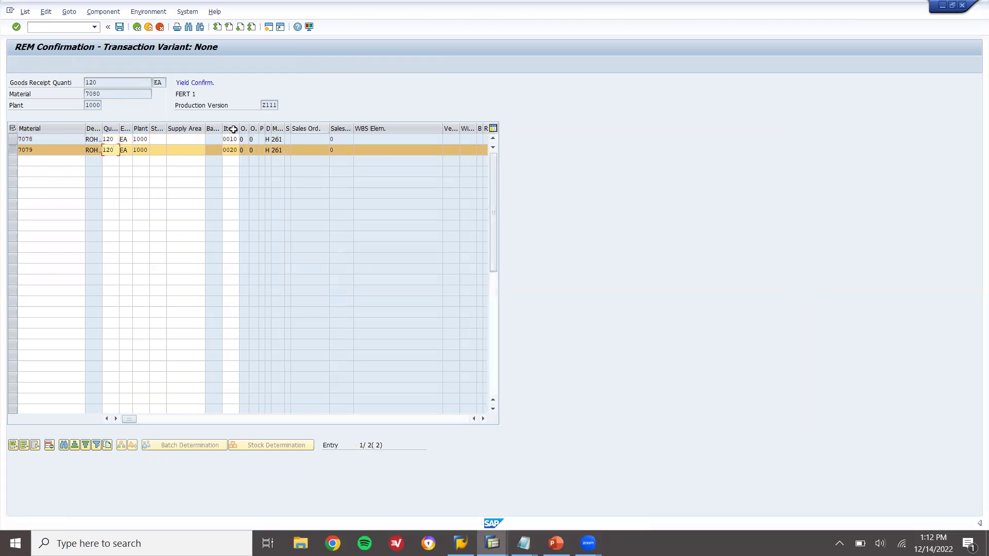
pyautogui.click(160, 137)
pyautogui.write('0')
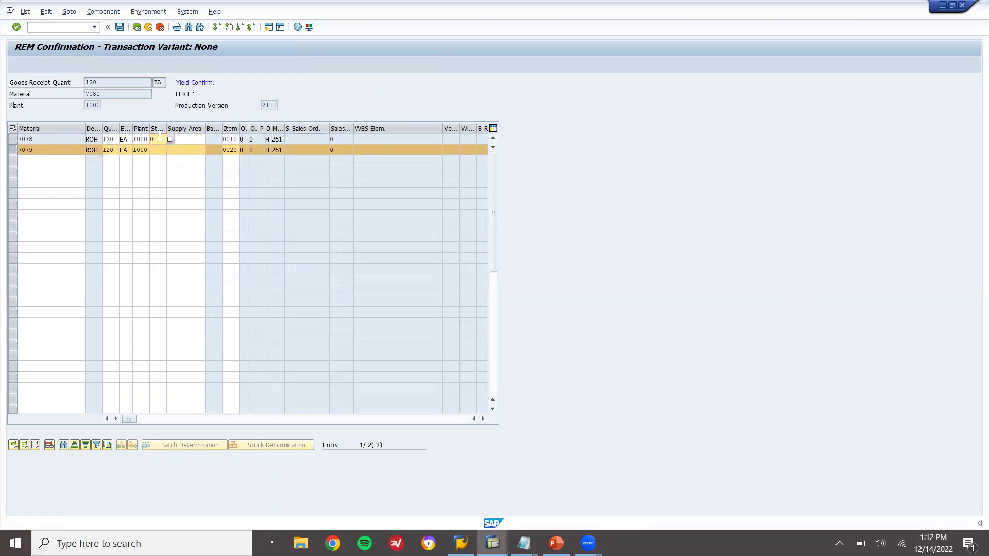
pyautogui.write('001')
pyautogui.press('Down')
pyautogui.write('0001')
pyautogui.click(120, 29)
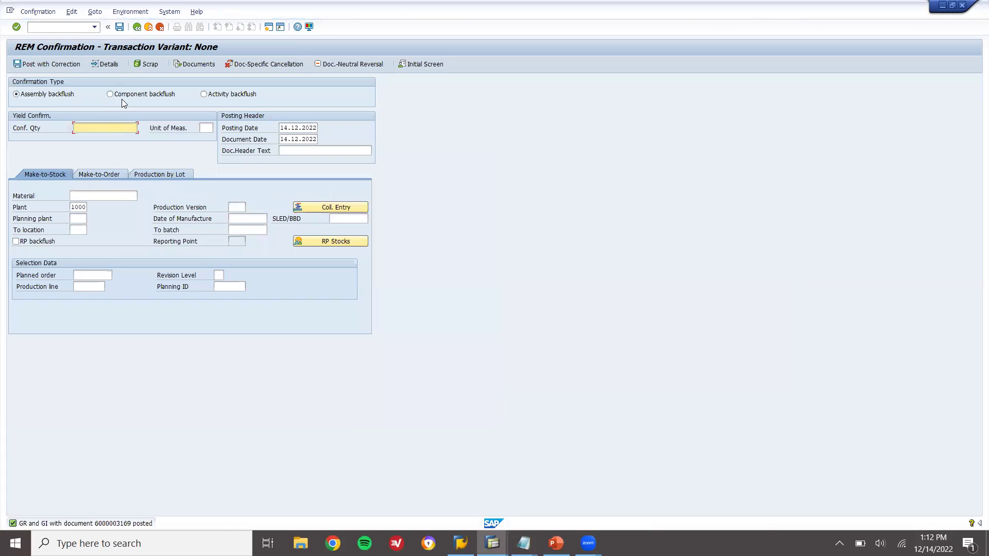
# - Open the MMBE stock overview for finished good 7080 in Materiallager
pyautogui.click(150, 27)
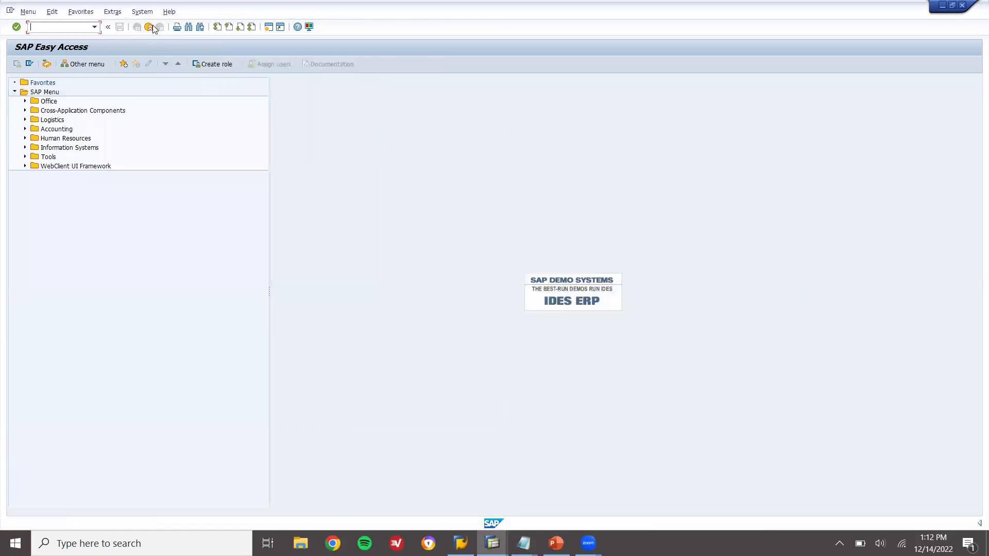
pyautogui.write('mmbe')
pyautogui.press('Return')
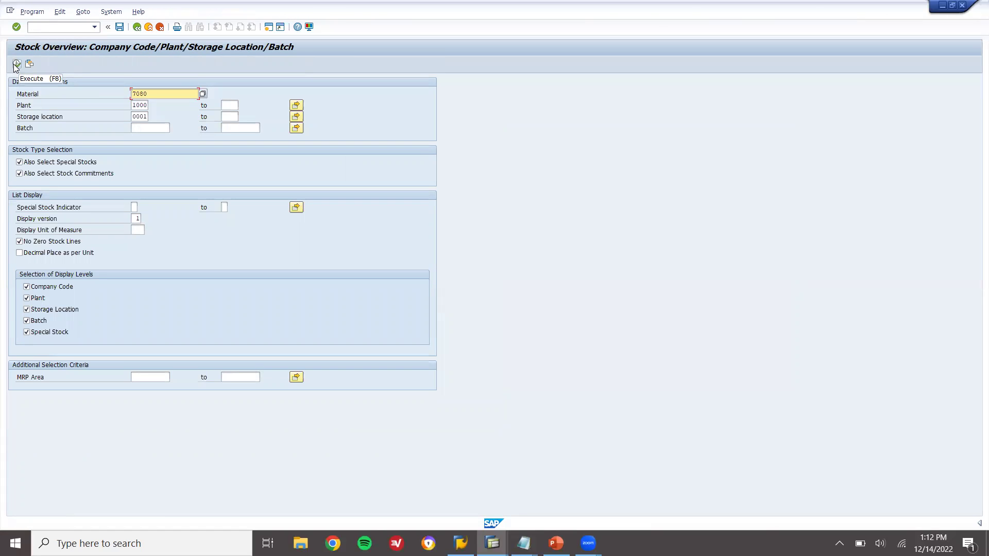
pyautogui.click(16, 64)
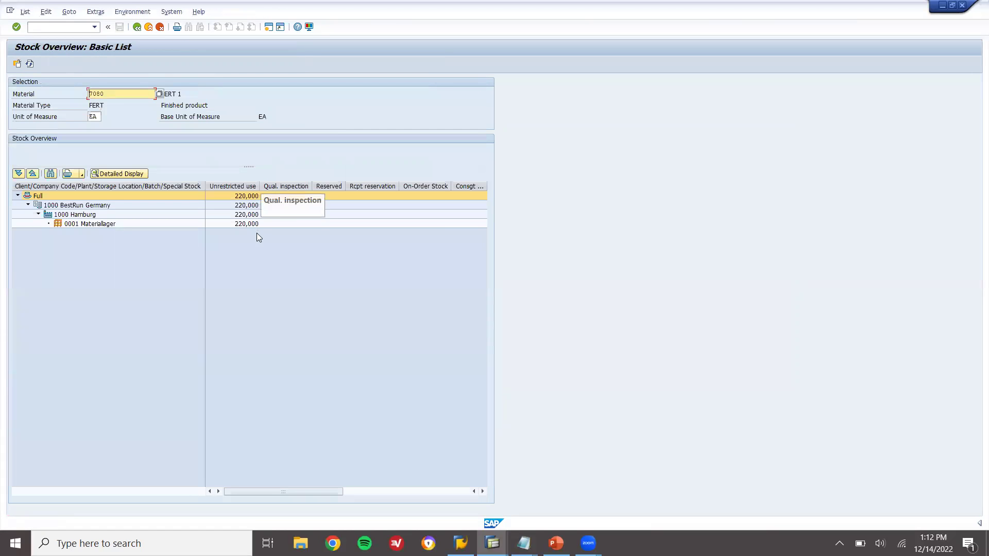
pyautogui.click(248, 226)
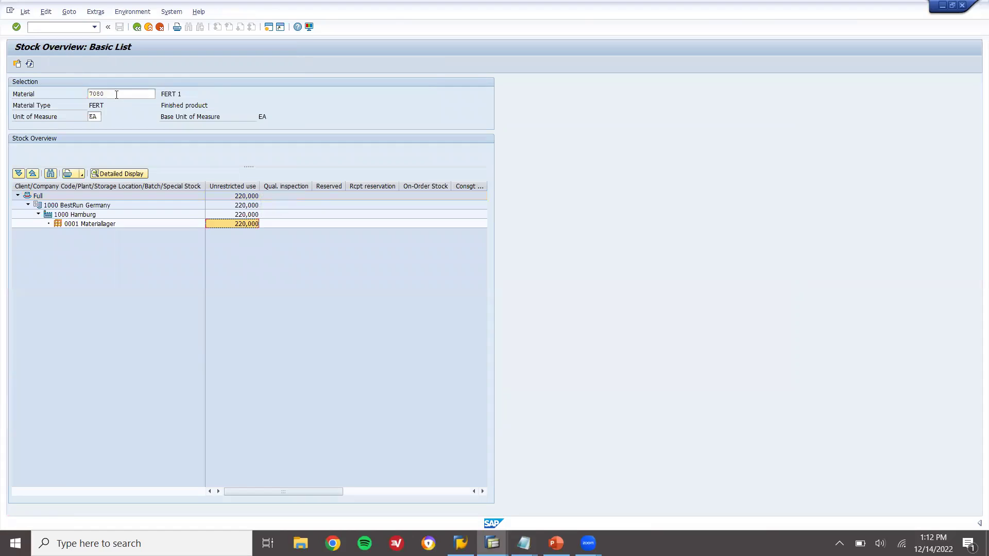
# - Check stock of raw materials 7078 and 7079, then exit to Easy Access
pyautogui.click(116, 95)
pyautogui.press('BackSpace')
pyautogui.press('BackSpace')
pyautogui.write('78')
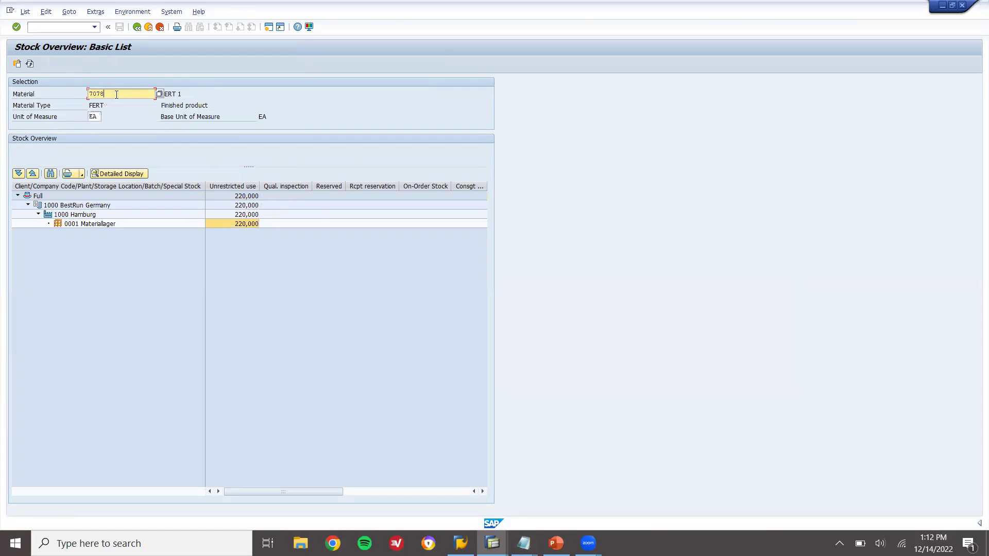
pyautogui.click(17, 65)
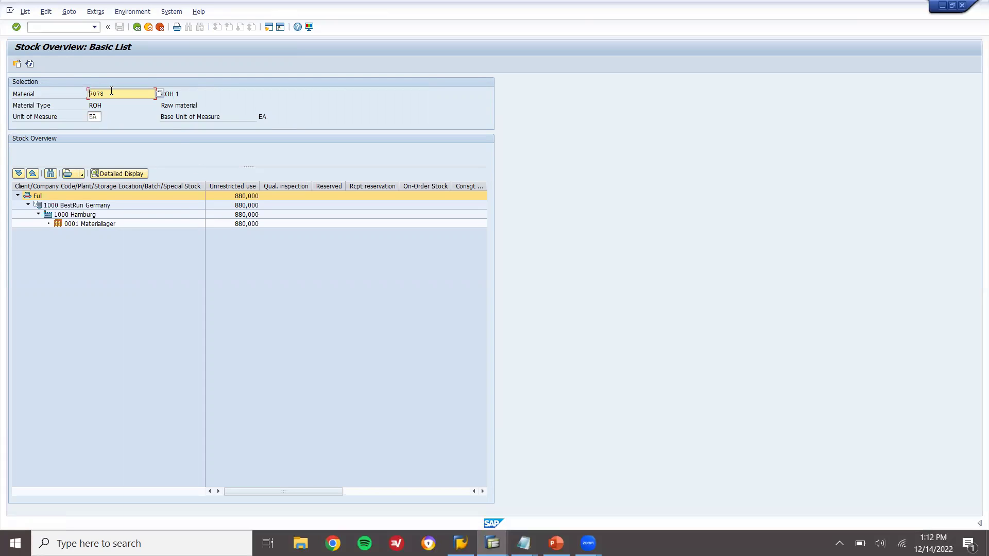
pyautogui.press('BackSpace')
pyautogui.write('9')
pyautogui.click(17, 64)
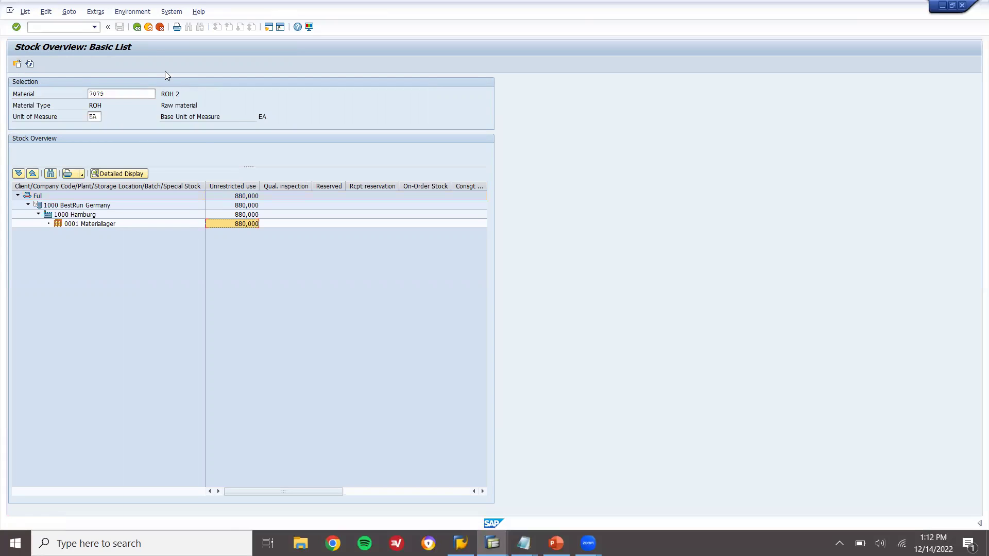
pyautogui.click(147, 26)
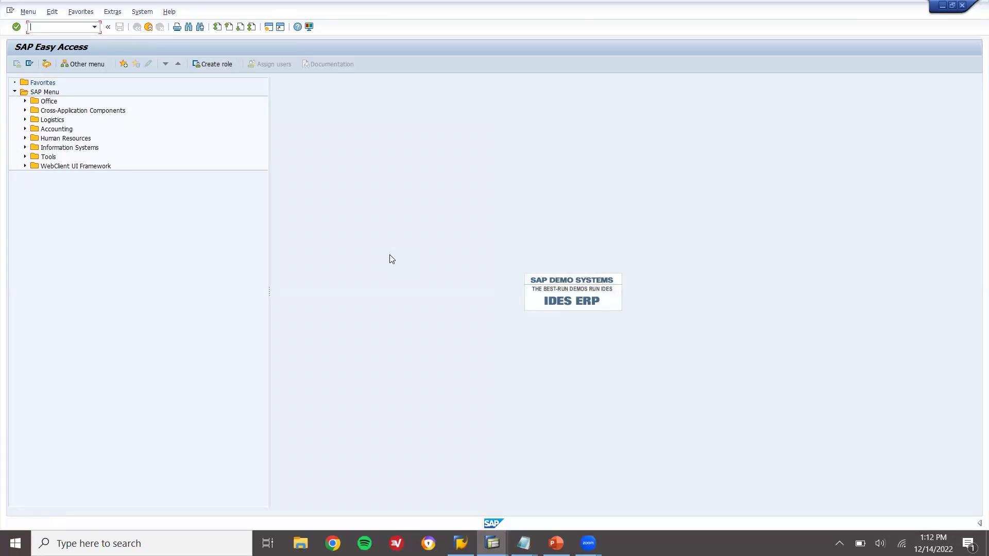
# - Bring up the PowerPoint Process slide and highlight the SAP PP conversion and SAP SD sales steps
pyautogui.click(557, 543)
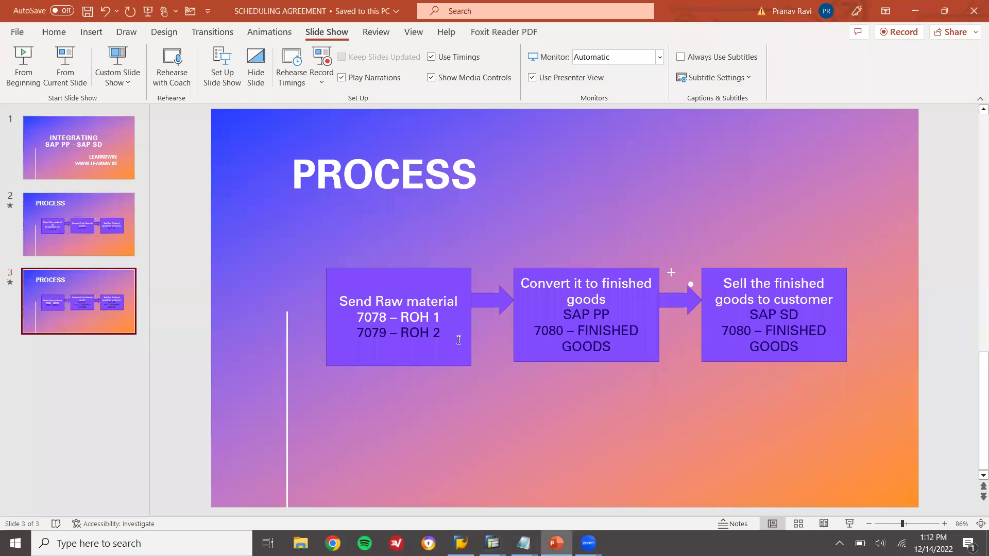
pyautogui.moveTo(615, 348); pyautogui.dragTo(518, 263)
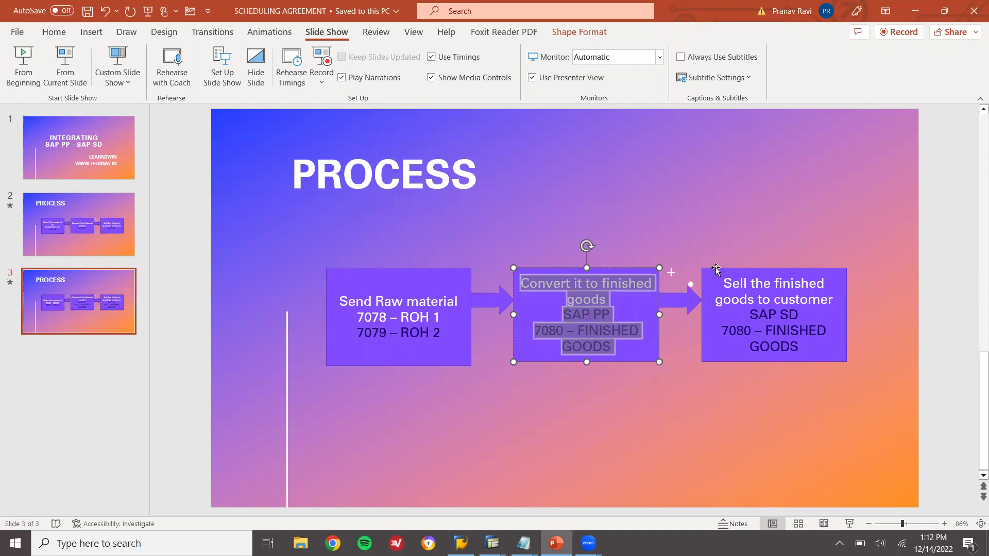
pyautogui.moveTo(720, 271); pyautogui.dragTo(832, 364)
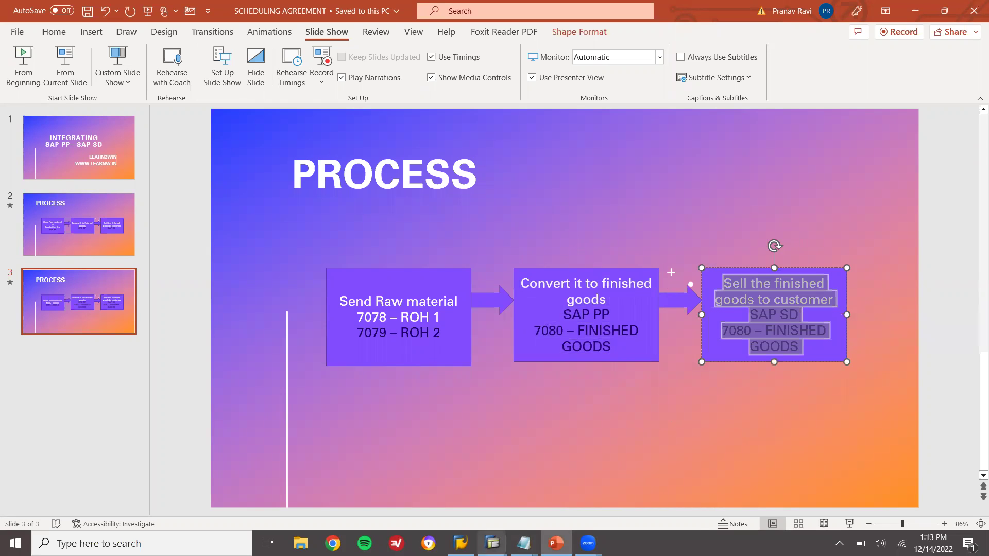
# - Start VA01 in SAP with order type OR, sales organization 1000 and distribution channel 10
pyautogui.moveTo(492, 543)
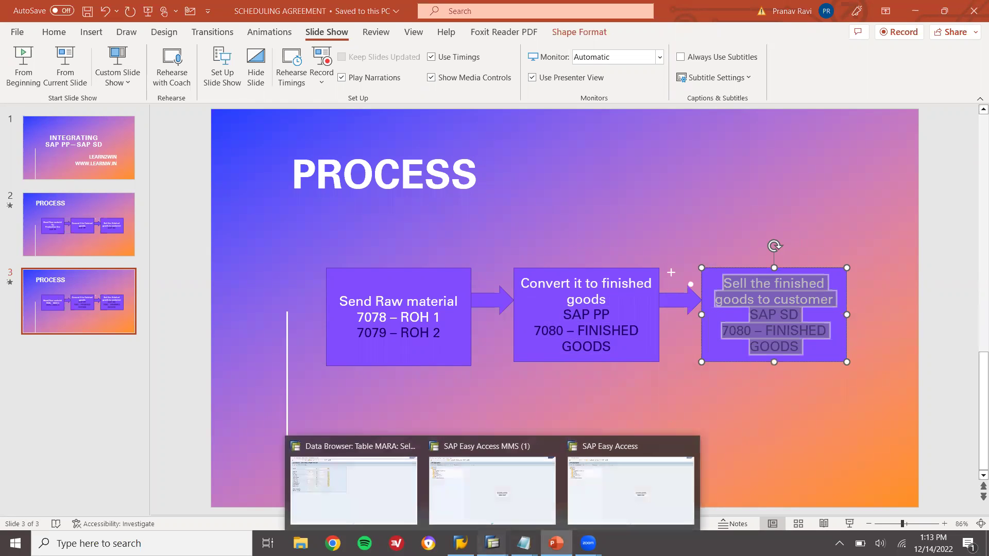
pyautogui.click(622, 493)
pyautogui.write('VA01')
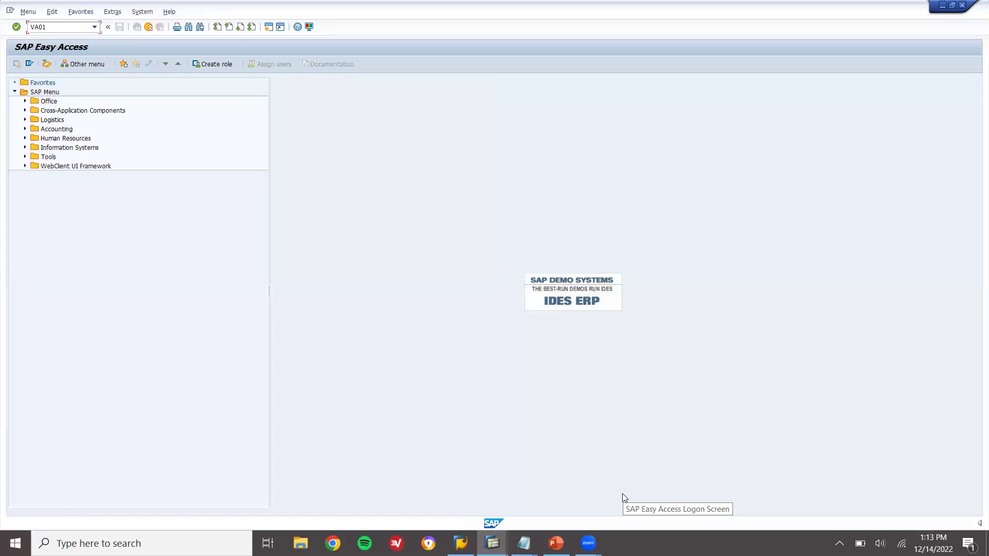
pyautogui.press('Return')
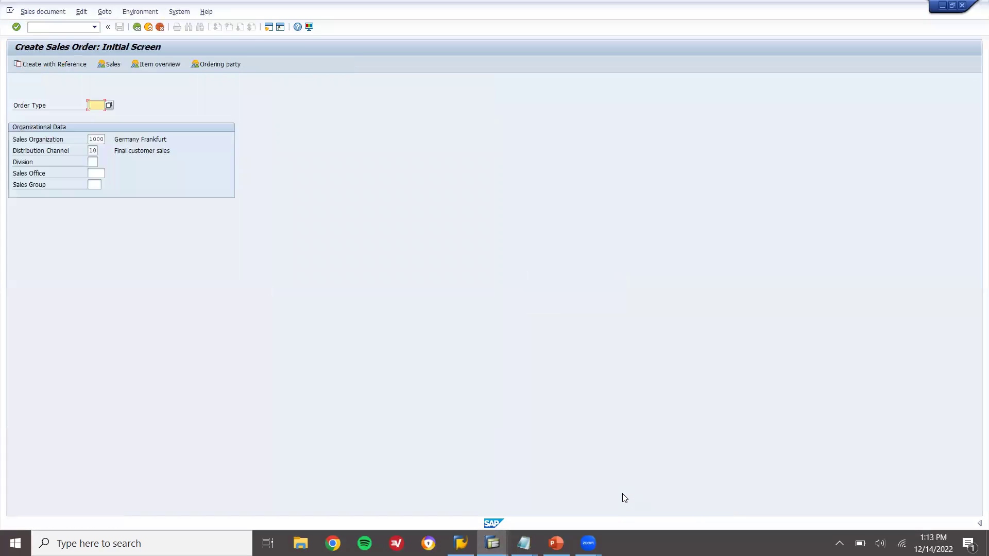
pyautogui.write('OR')
pyautogui.click(90, 162)
pyautogui.click(97, 138)
pyautogui.click(93, 150)
# - In the order overview, enter the sold-to customer and an item line for material 7080, 120 EA
pyautogui.click(93, 162)
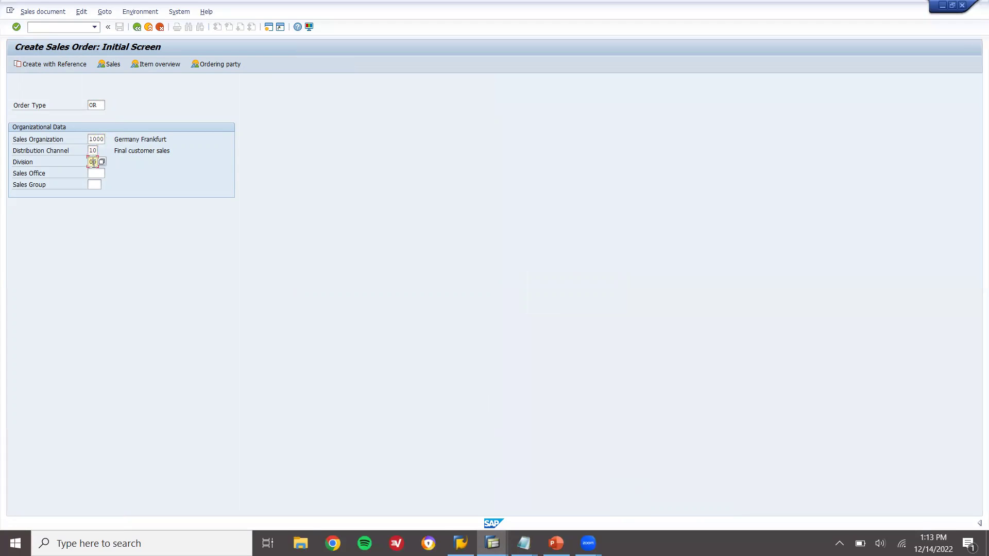
pyautogui.click(102, 102)
pyautogui.press('Return')
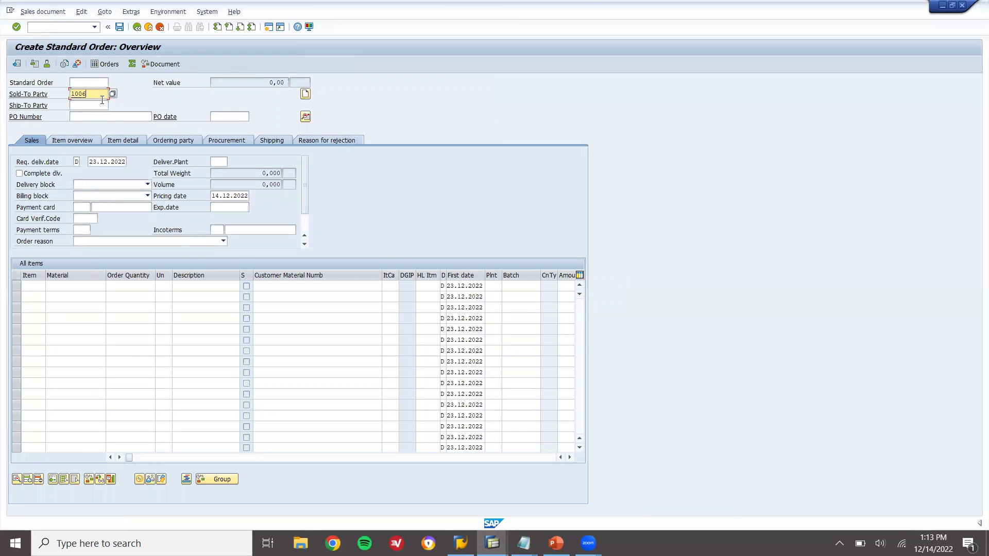
pyautogui.write('100686')
pyautogui.press('Return')
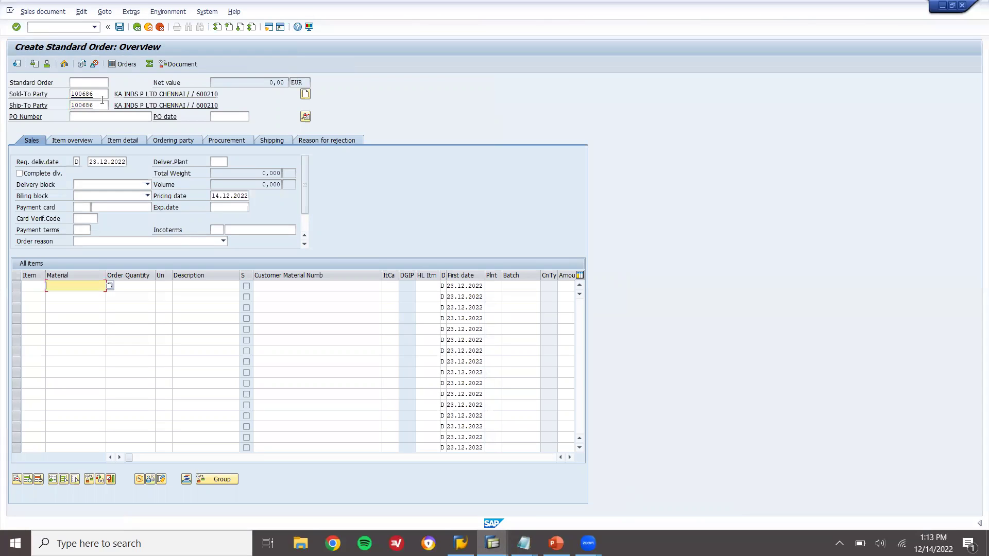
pyautogui.write('7080')
pyautogui.click(144, 287)
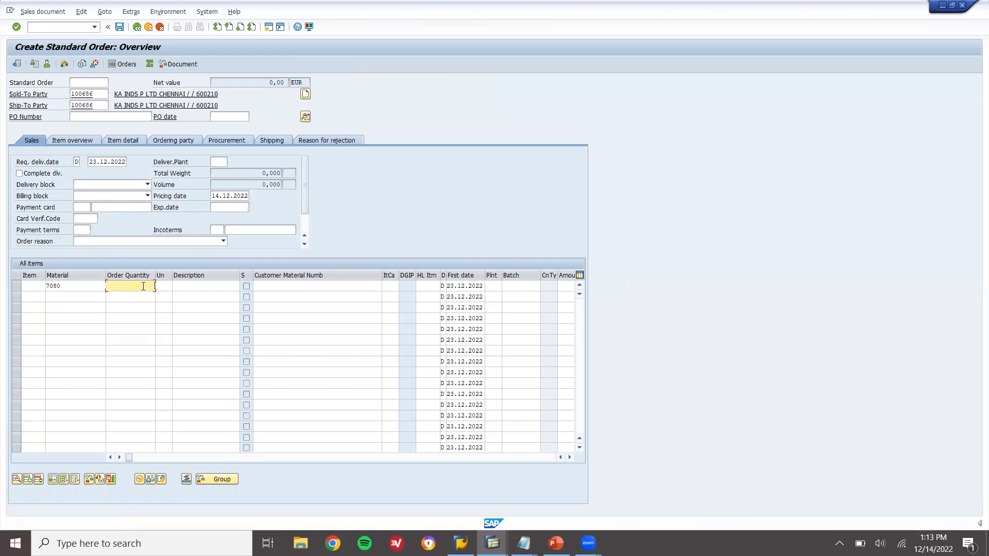
pyautogui.write('10')
pyautogui.press('Return')
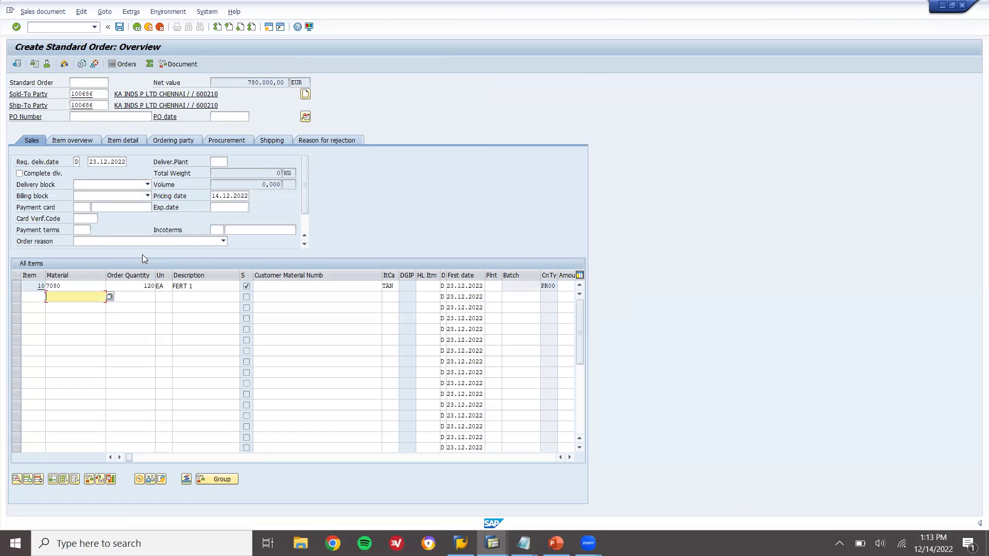
# - Set payment terms 0001 and Incoterms CFR, then open item 10's detail data
pyautogui.click(75, 230)
pyautogui.press('Down')
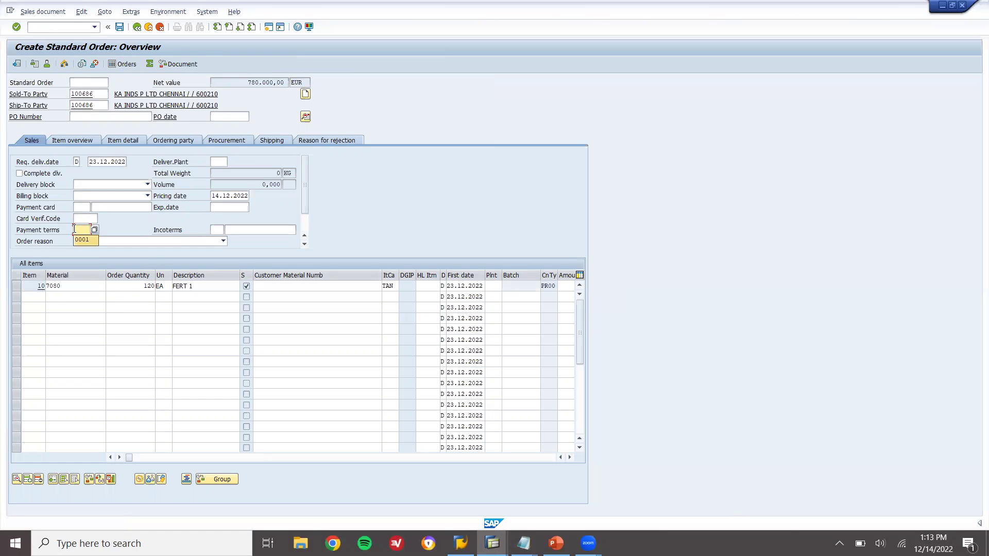
pyautogui.press('Return')
pyautogui.click(219, 231)
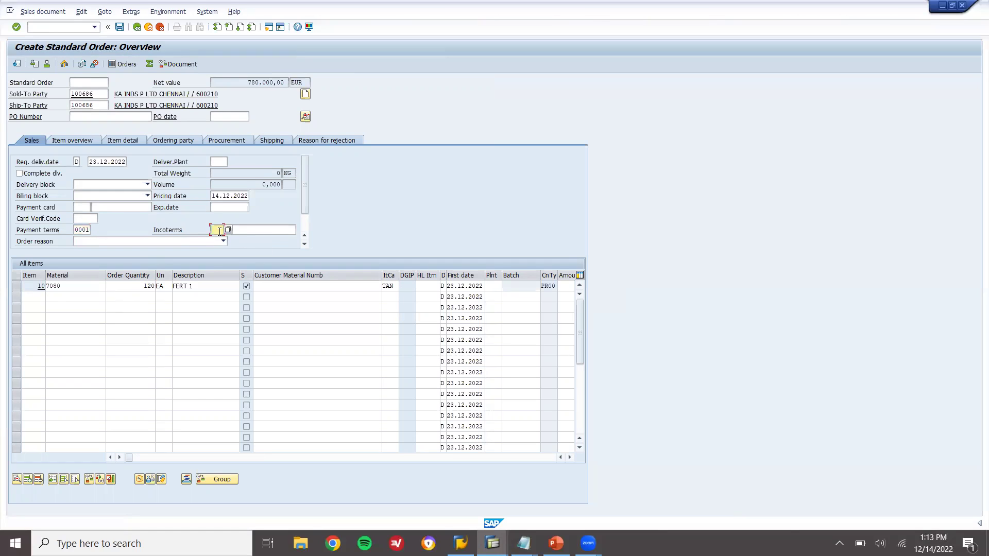
pyautogui.write('cfrcfr')
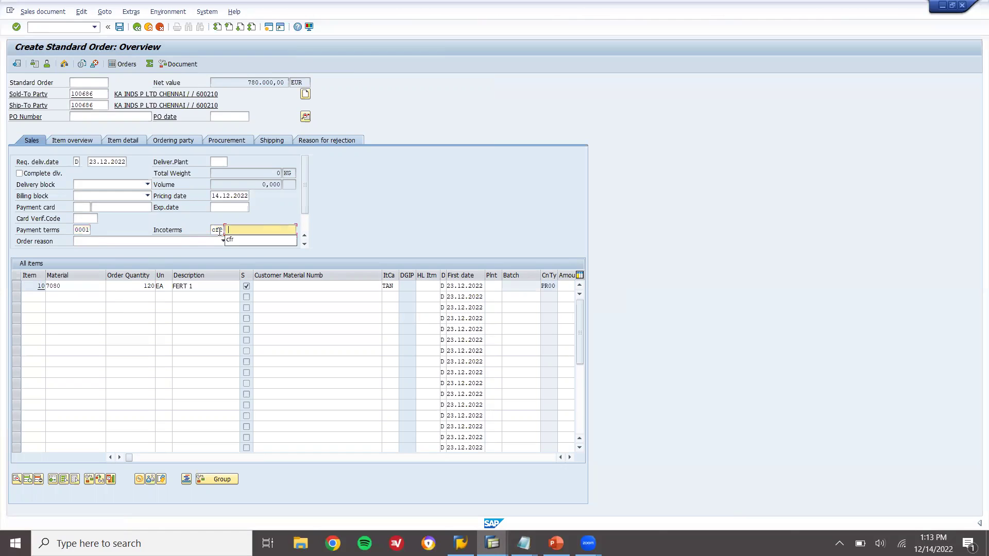
pyautogui.press('Return')
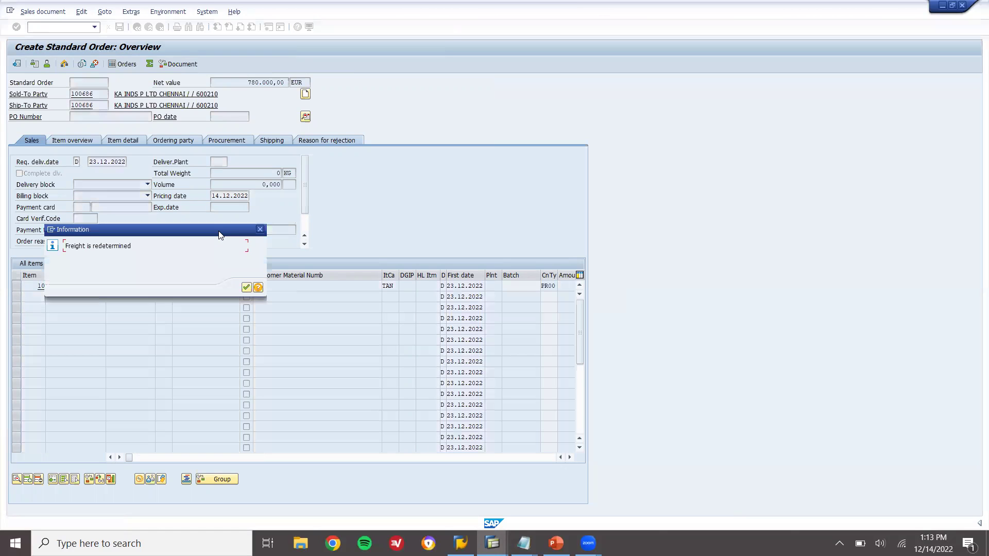
pyautogui.press('Return')
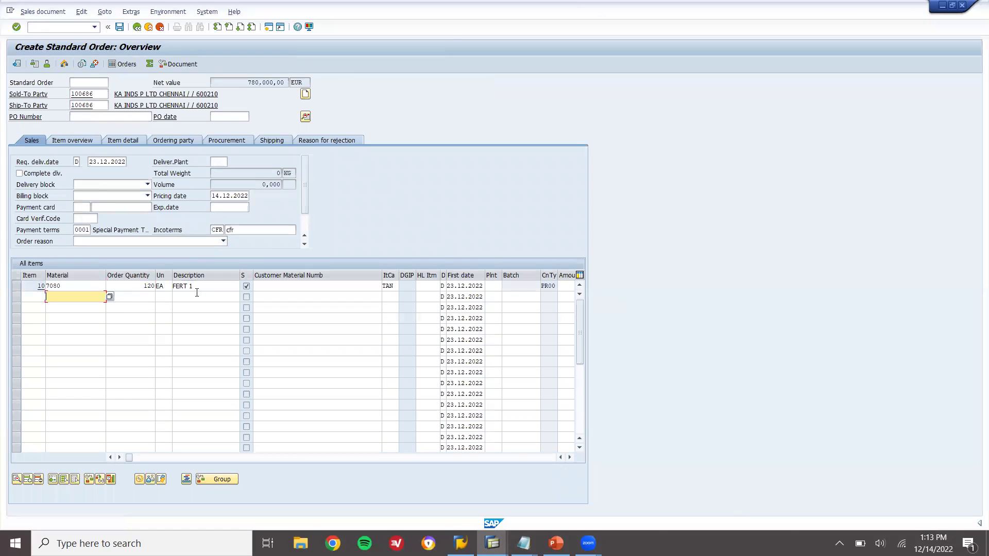
pyautogui.doubleClick(197, 286)
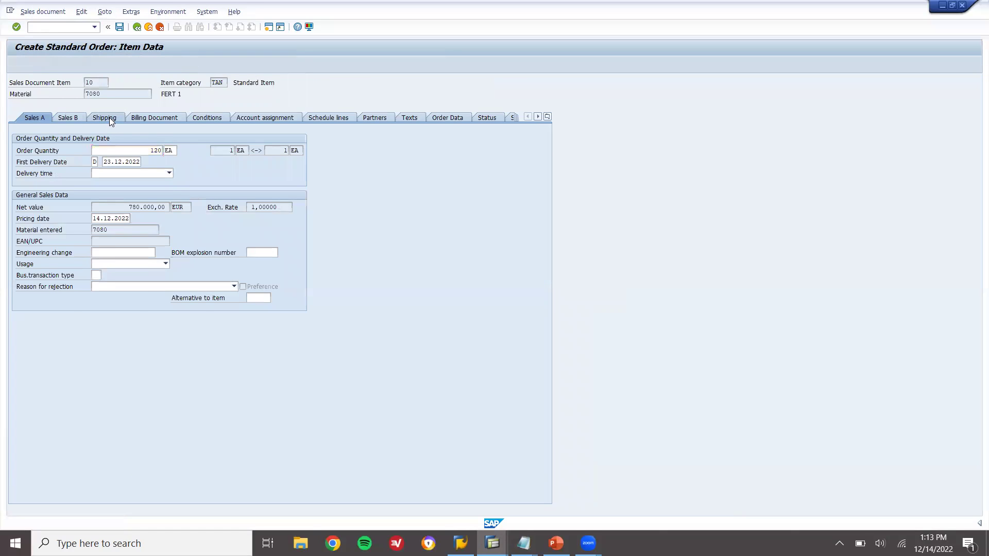
# - Ship item 10 from plant 1000, storage location 0001, with 100 KG net and gross weight
pyautogui.click(105, 118)
pyautogui.click(83, 196)
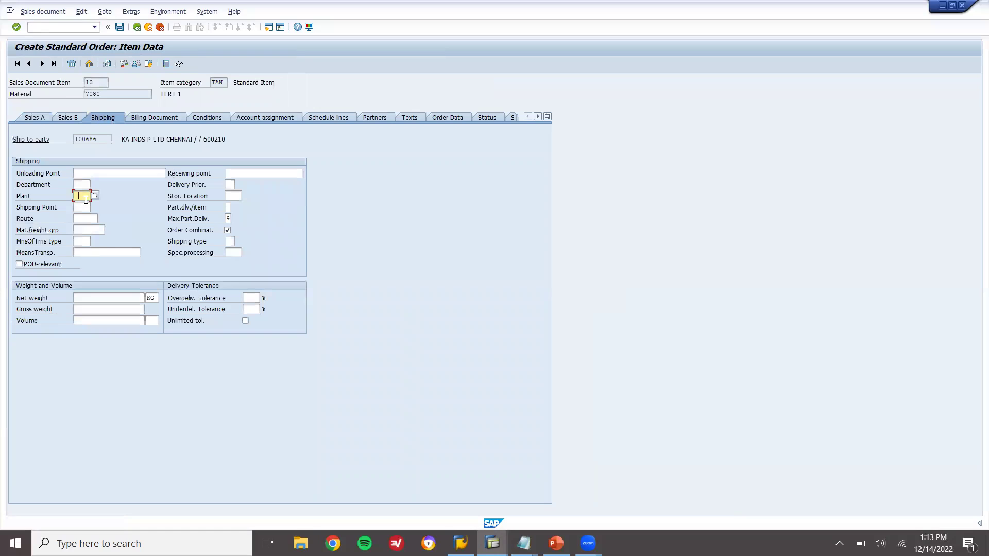
pyautogui.write('1000')
pyautogui.press('Return')
pyautogui.click(230, 196)
pyautogui.write('0001')
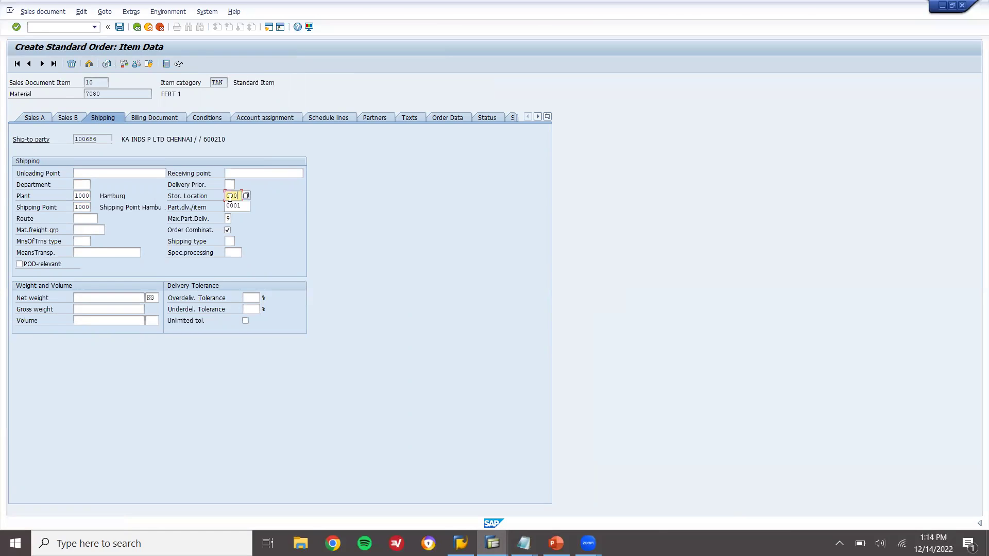
pyautogui.click(132, 298)
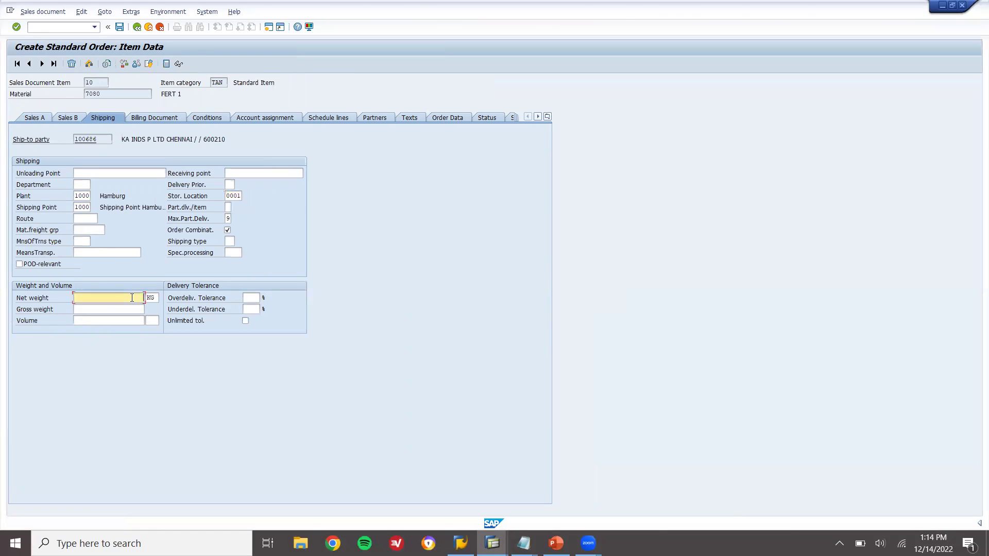
pyautogui.press('Tab')
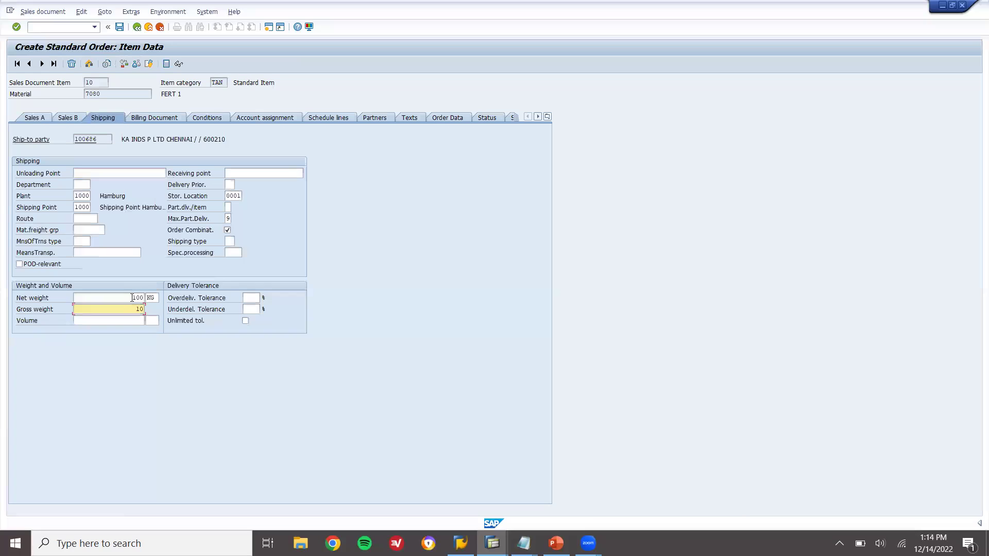
pyautogui.press('Return')
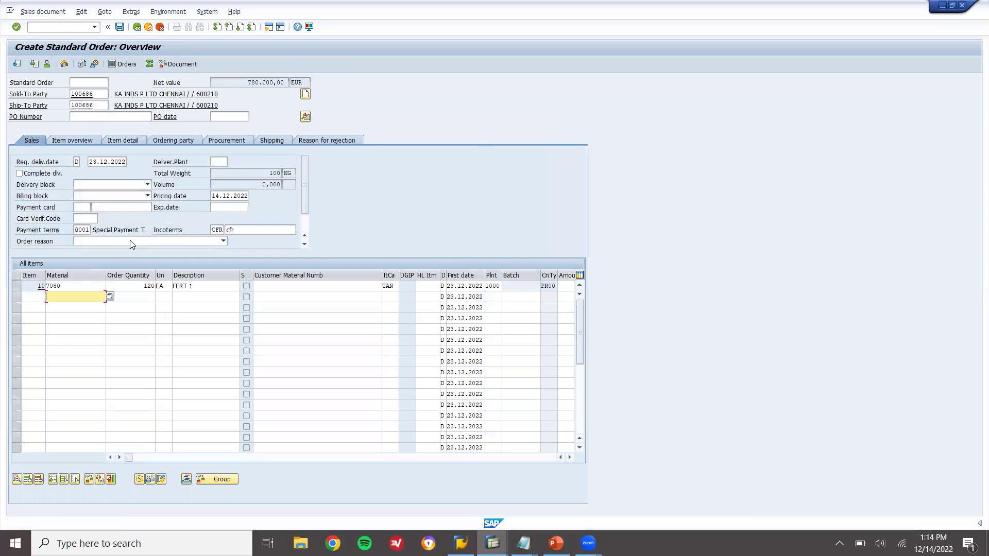
# - Check the 120 quantity and sold-to customer, save the sales order and exit to Easy Access
pyautogui.click(143, 287)
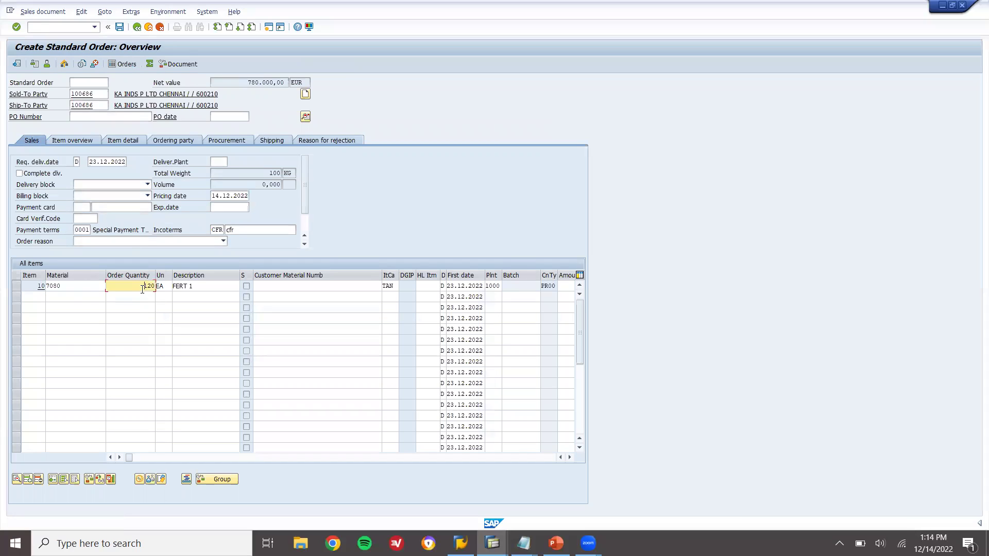
pyautogui.moveTo(142, 290); pyautogui.dragTo(156, 288)
pyautogui.moveTo(101, 96); pyautogui.dragTo(68, 98)
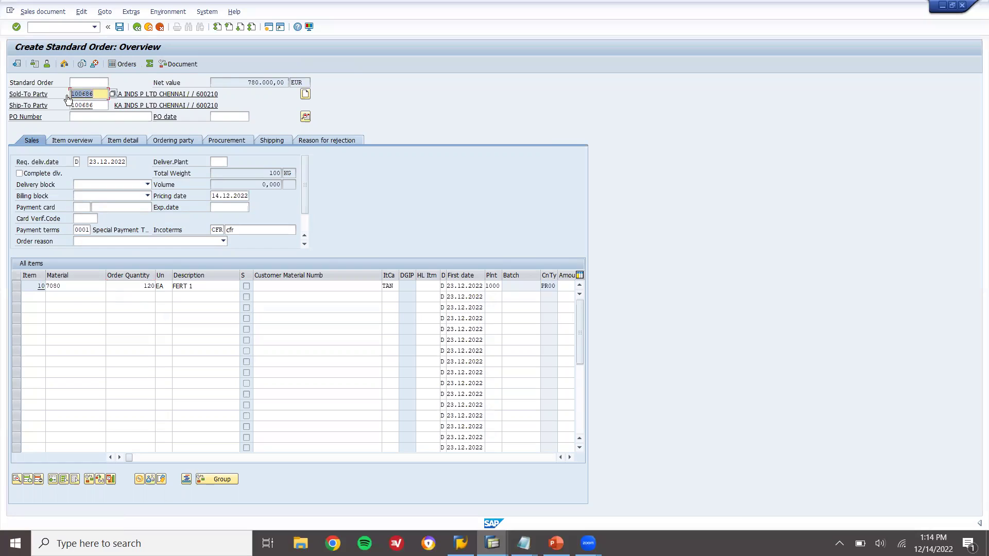
pyautogui.click(121, 29)
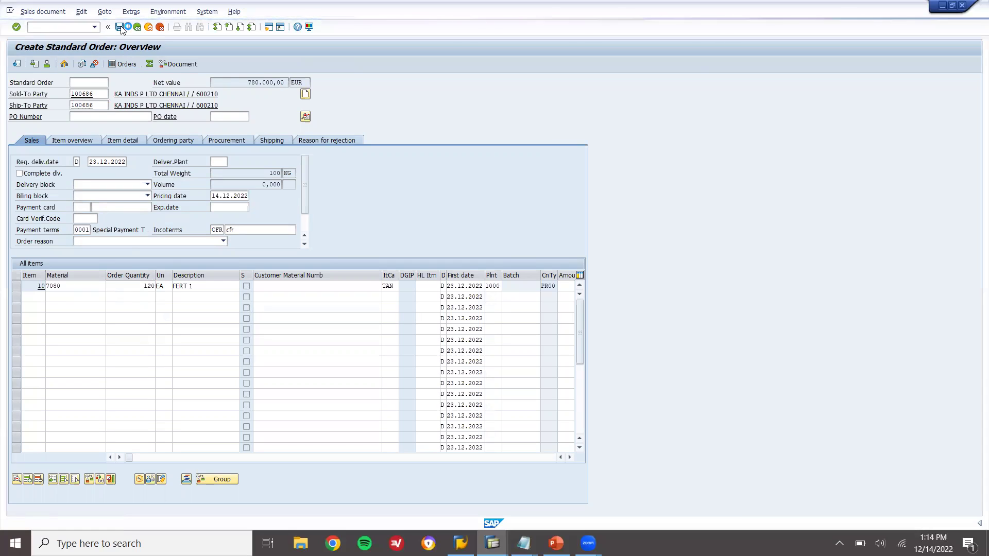
pyautogui.click(150, 31)
# - Create an outbound delivery with VL01N for shipping point 1000 and selection date 24.12.2022
pyautogui.write('VL')
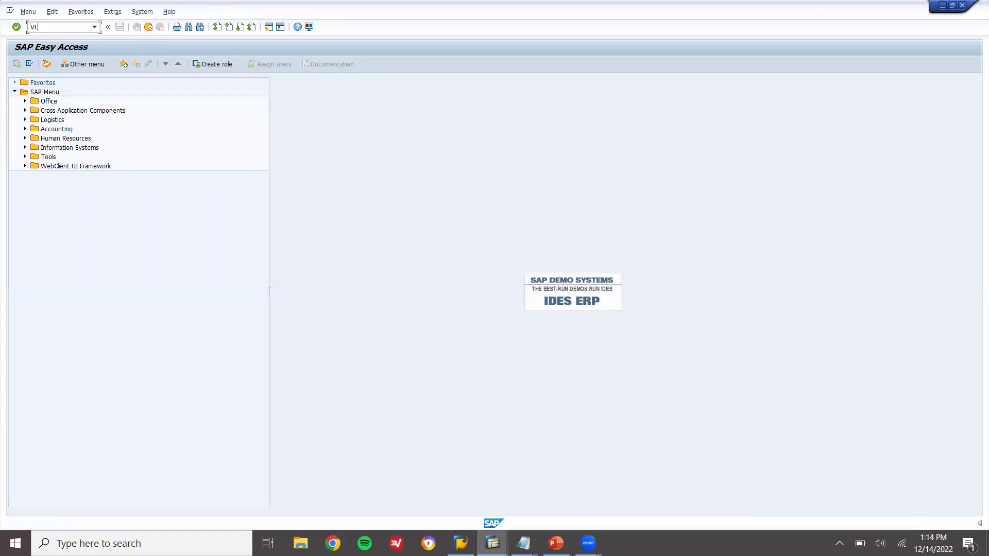
pyautogui.write('01N')
pyautogui.press('Return')
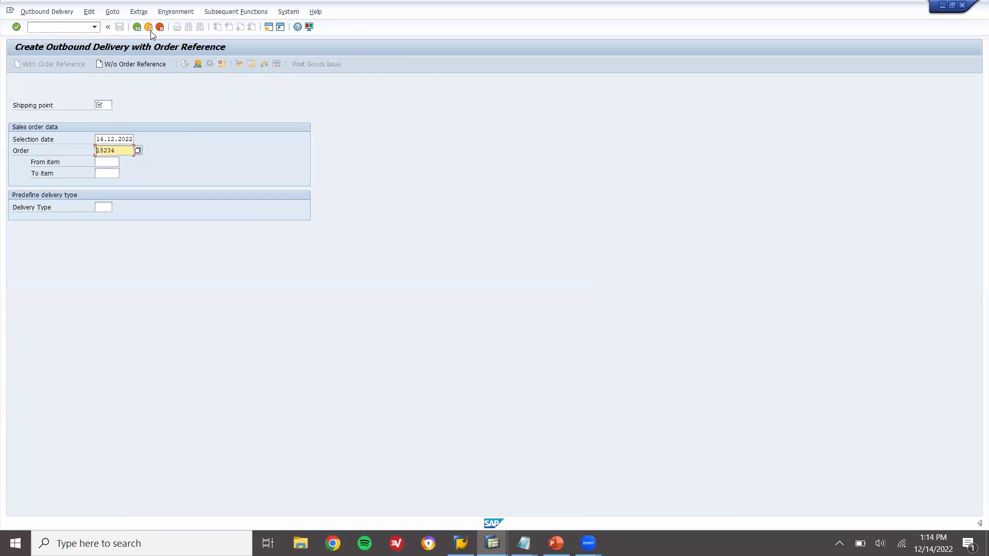
pyautogui.click(106, 103)
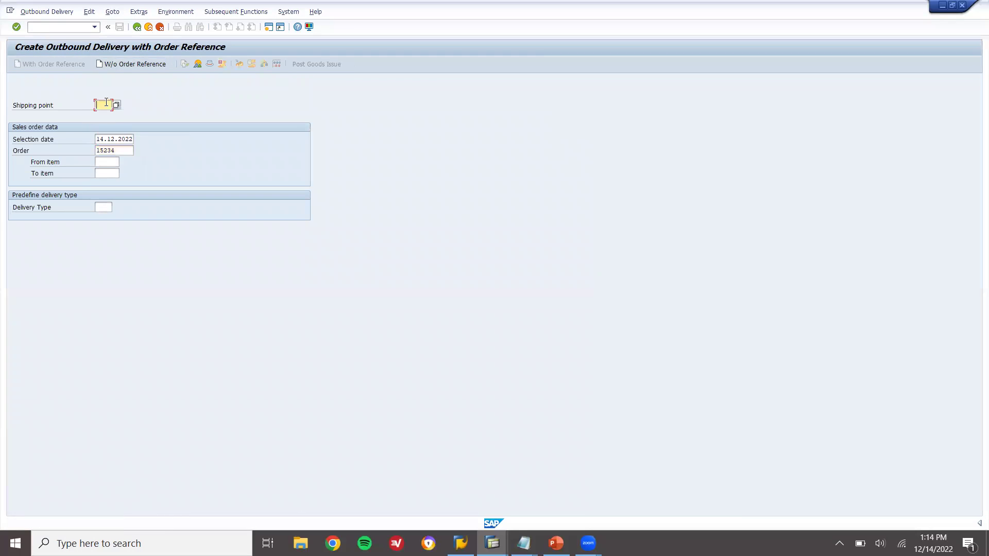
pyautogui.write('1000')
pyautogui.press('Return')
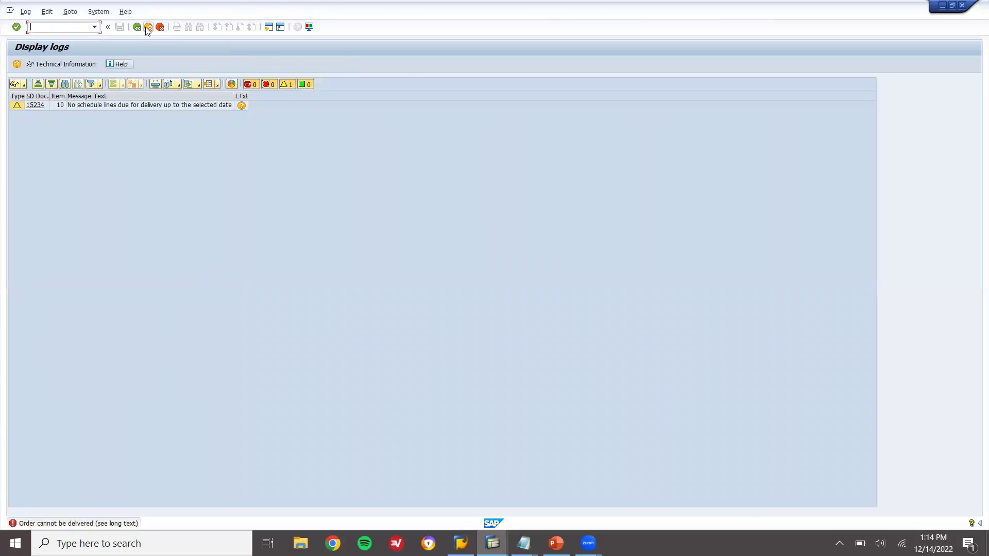
pyautogui.click(136, 27)
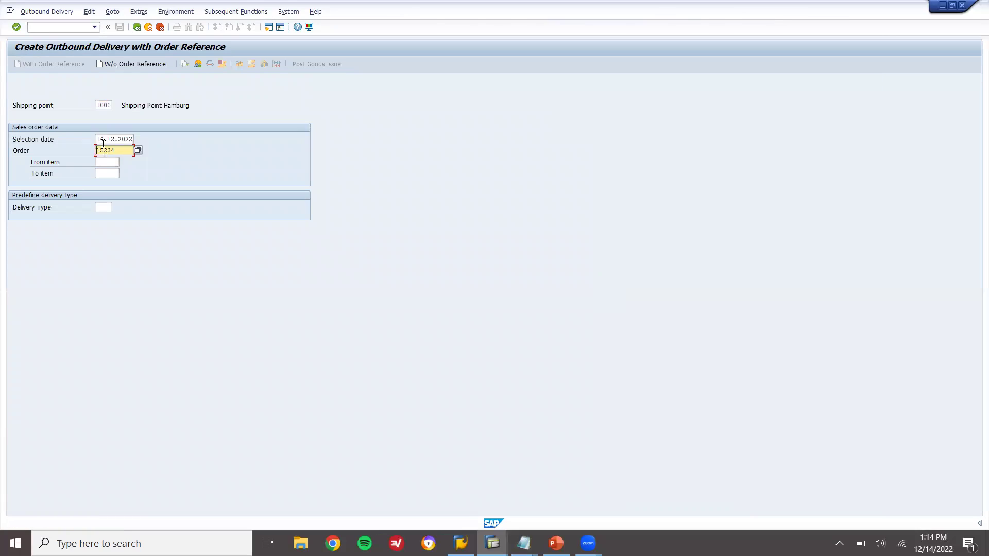
pyautogui.click(98, 139)
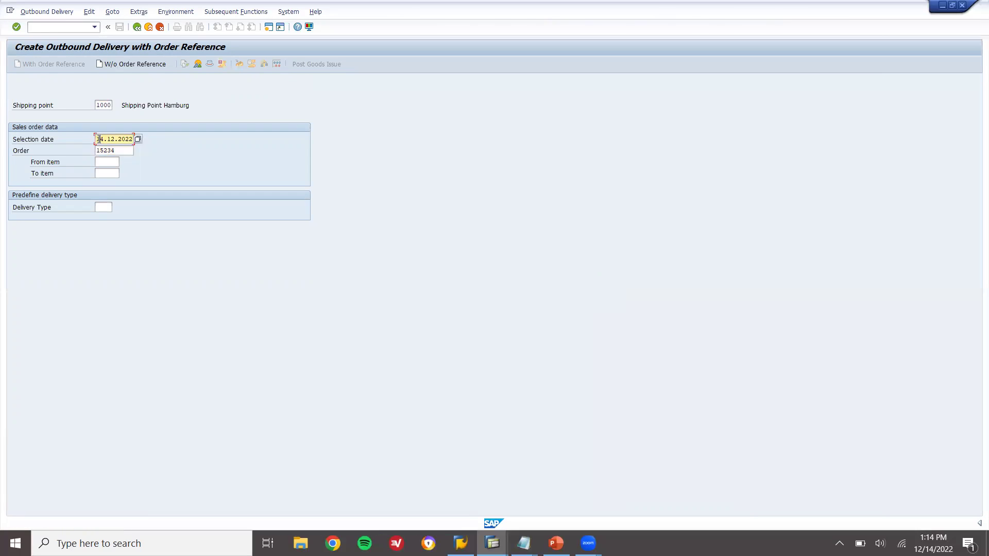
pyautogui.press('Return')
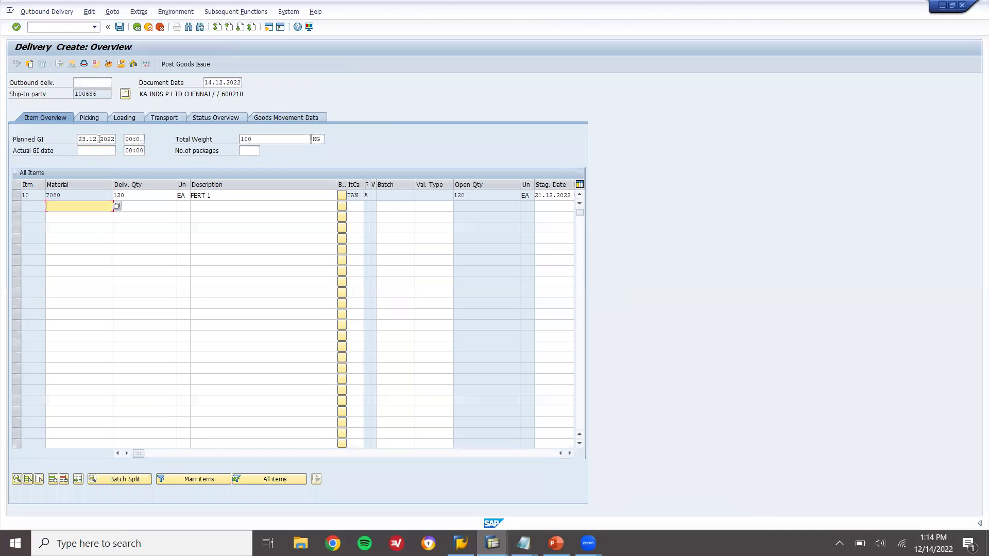
# - Set picked quantity 120 for item 10, save the delivery and exit
pyautogui.click(89, 118)
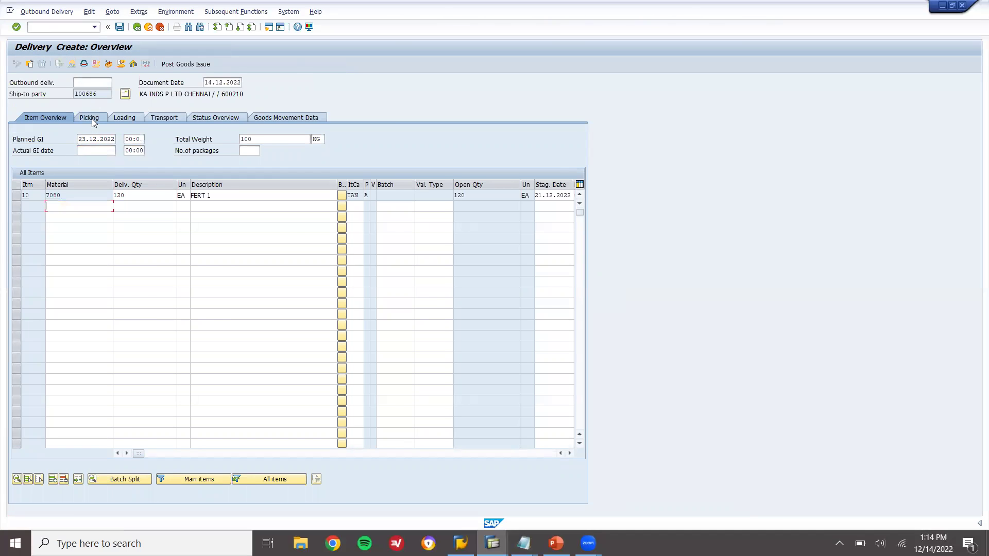
pyautogui.click(254, 197)
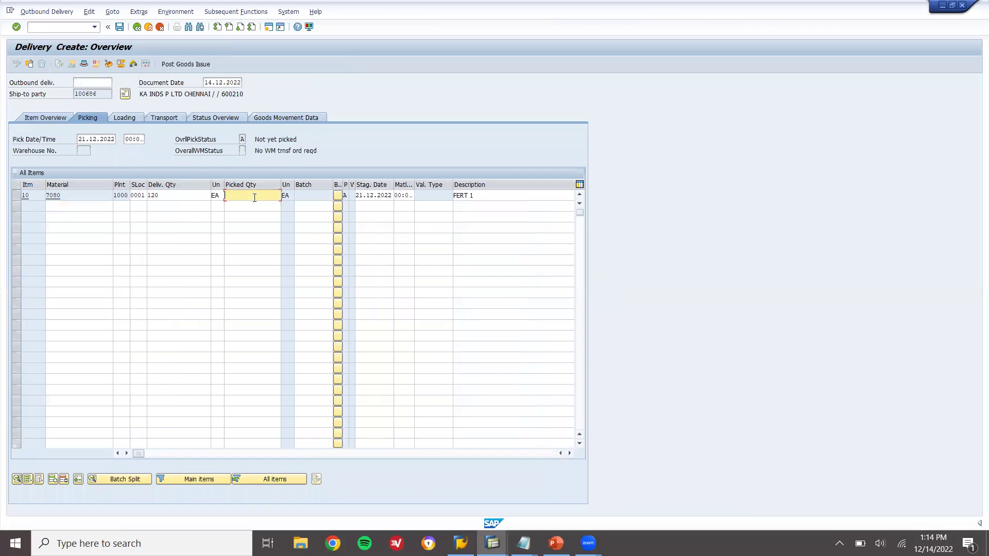
pyautogui.write('120')
pyautogui.press('Return')
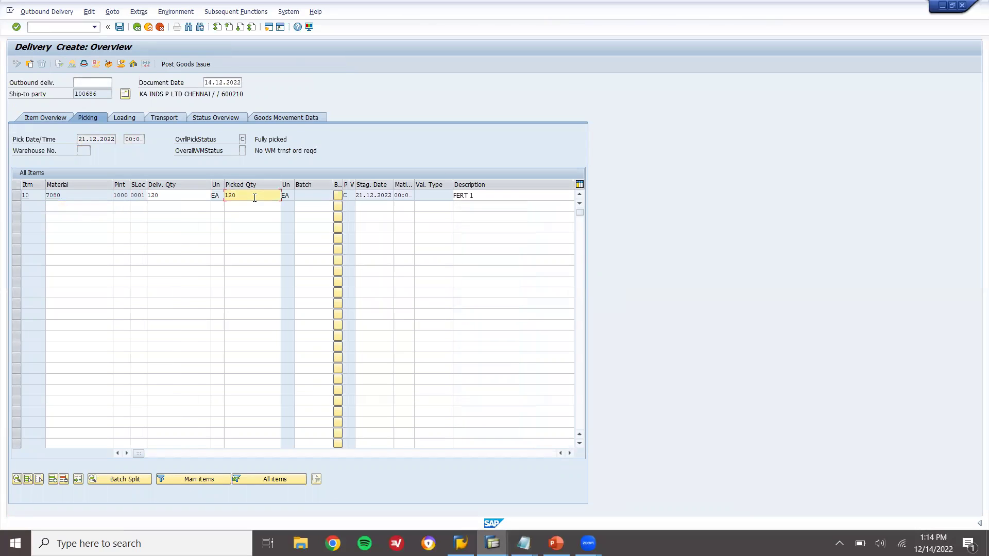
pyautogui.click(190, 64)
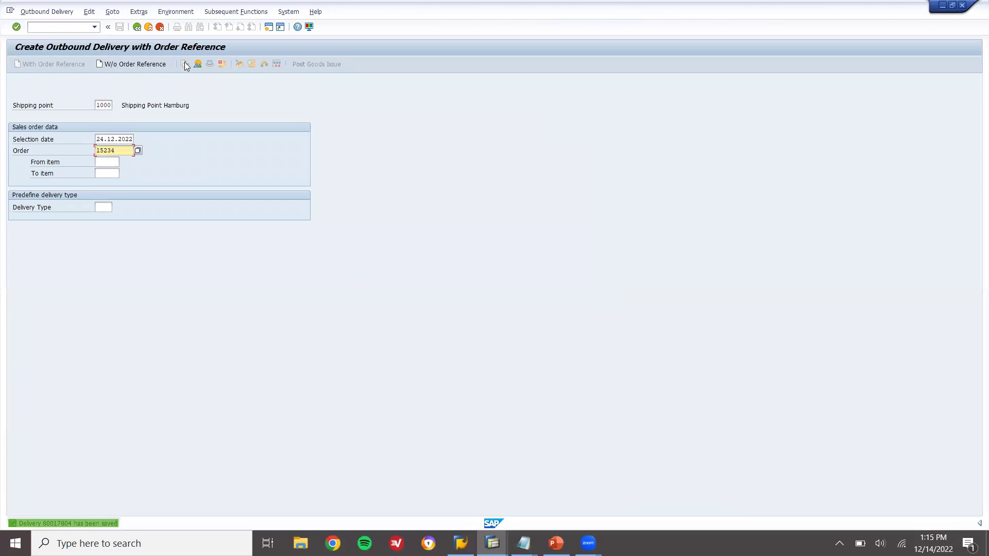
pyautogui.click(148, 27)
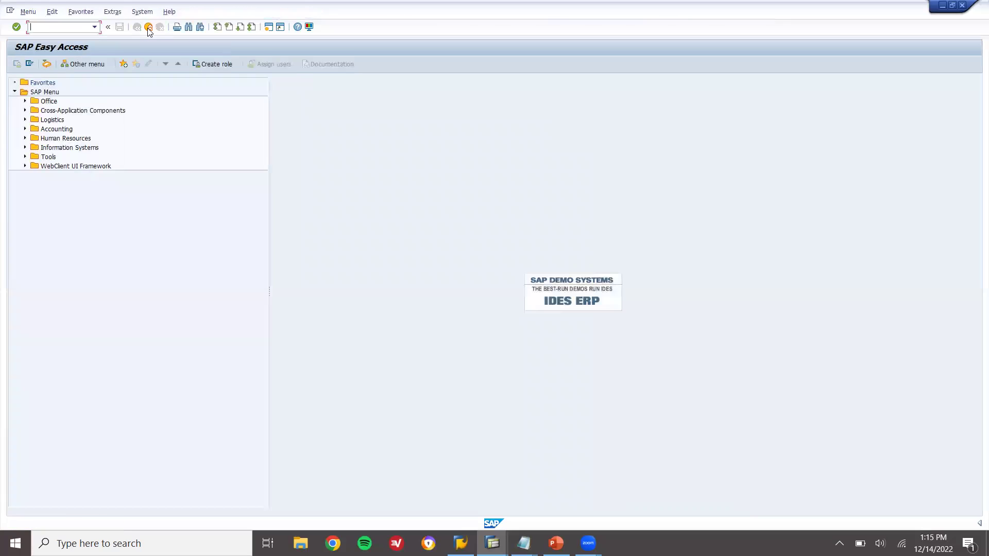
pyautogui.write('mmbe')
pyautogui.press('Return')
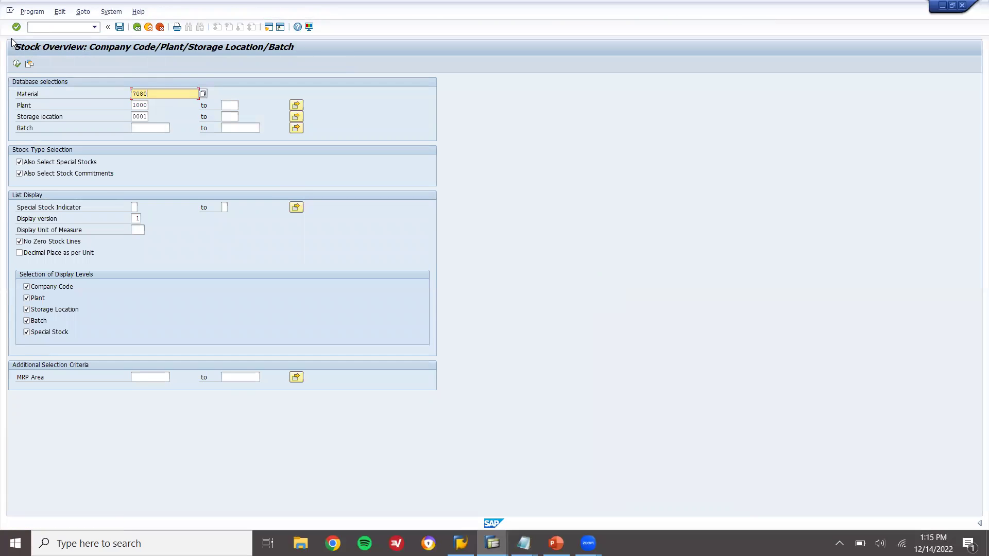
pyautogui.click(16, 65)
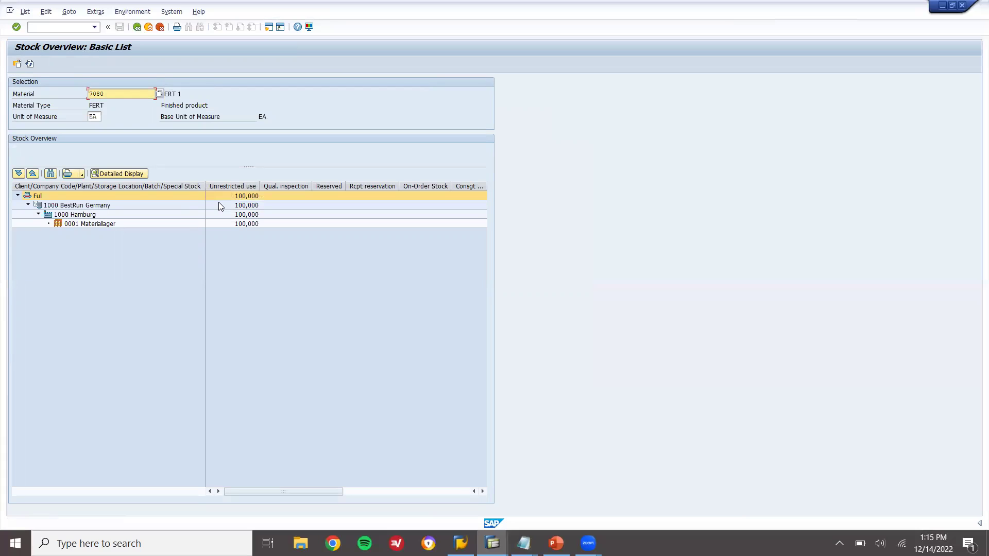
pyautogui.click(150, 26)
pyautogui.write('vf01')
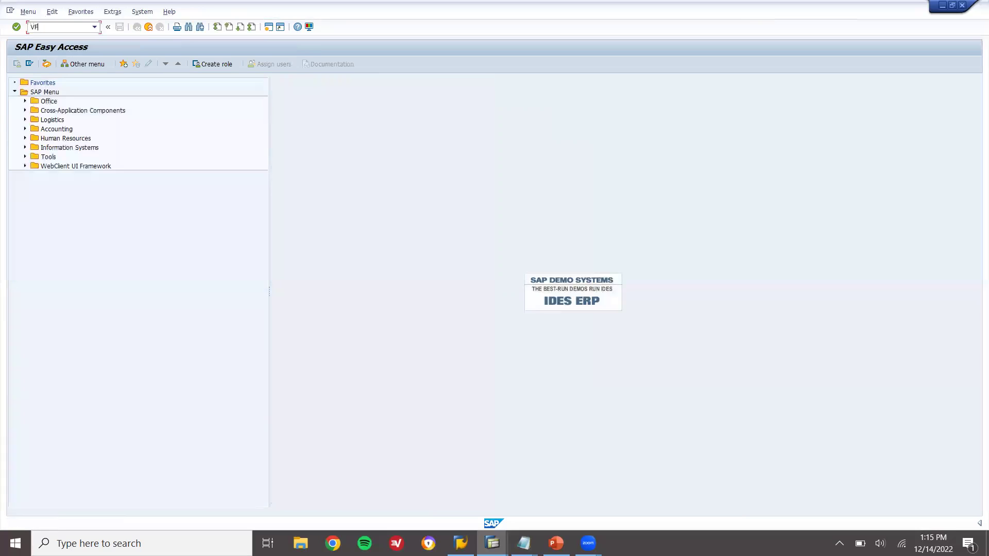
# - Save the invoice for the delivery, net value 780.000,00 EUR, then return to PowerPoint
pyautogui.press('Return')
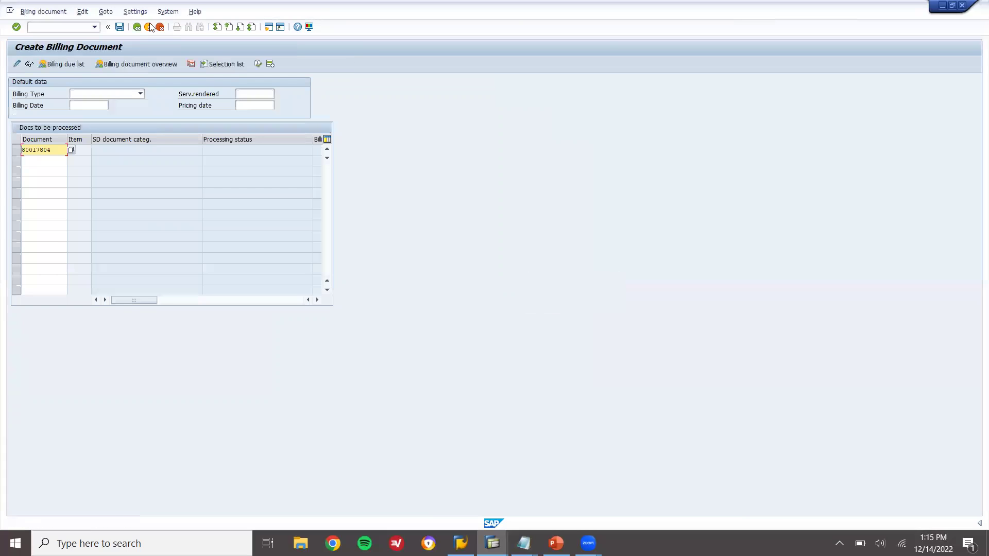
pyautogui.press('Return')
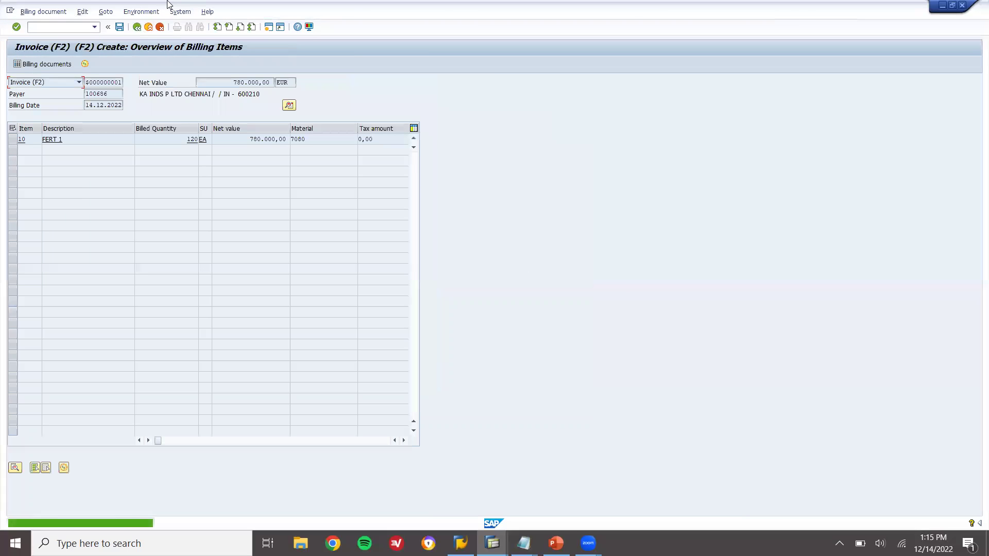
pyautogui.moveTo(242, 138); pyautogui.dragTo(278, 138)
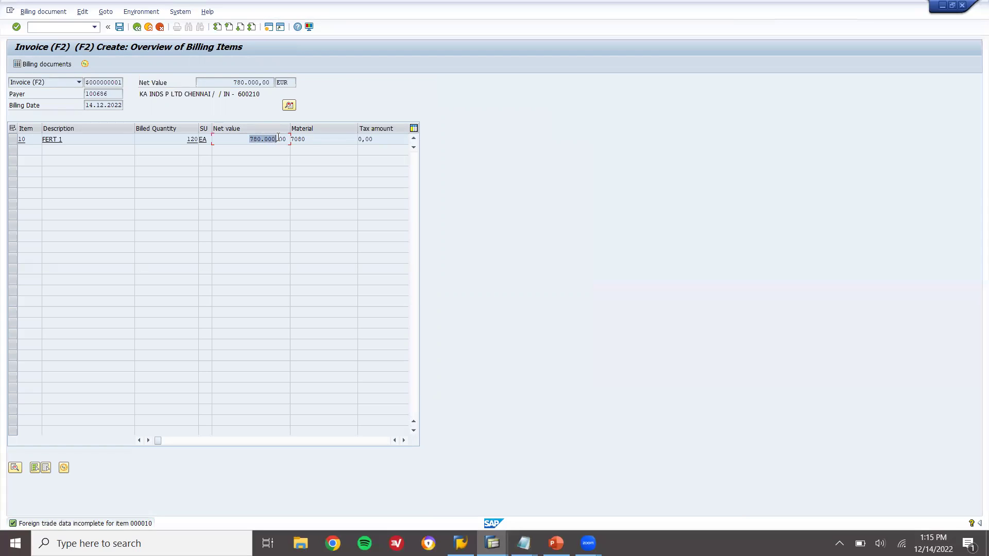
pyautogui.click(122, 33)
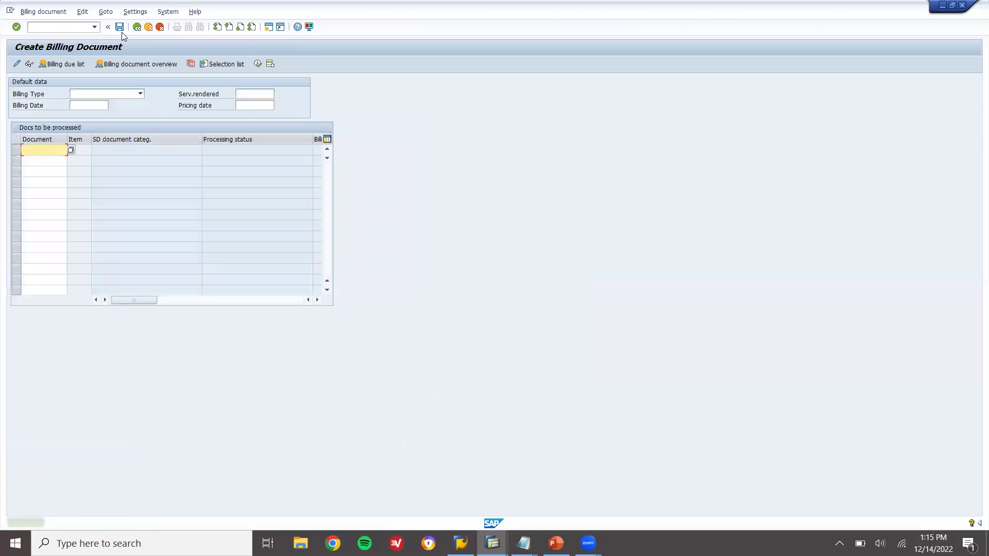
pyautogui.click(148, 27)
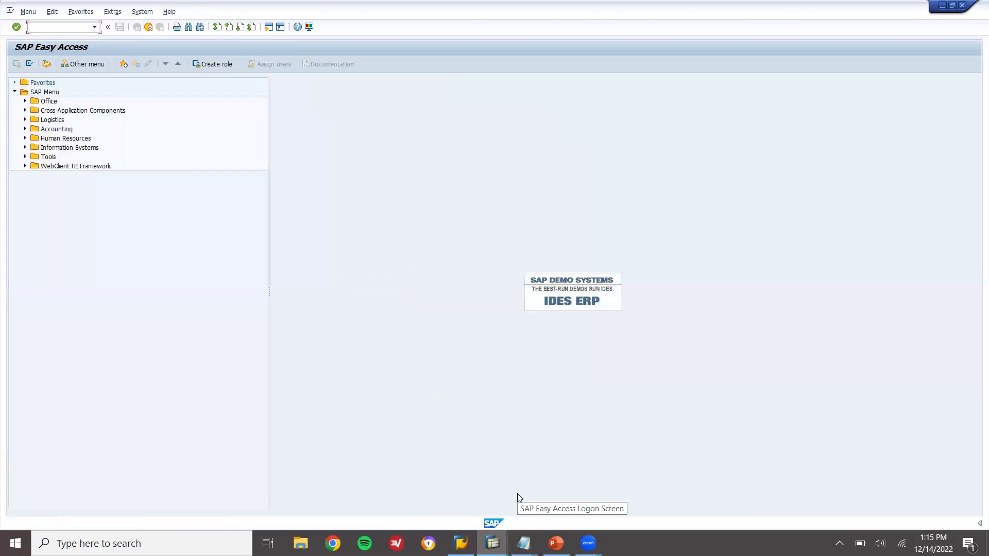
pyautogui.click(555, 543)
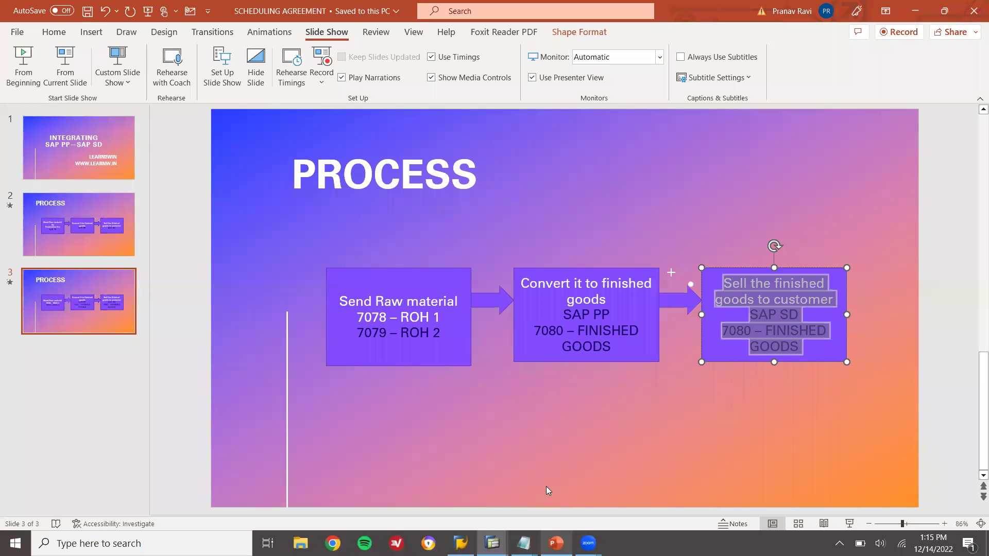
# - Show slide 2 and point out the raw-material and Sell the finished goods process boxes
pyautogui.click(102, 233)
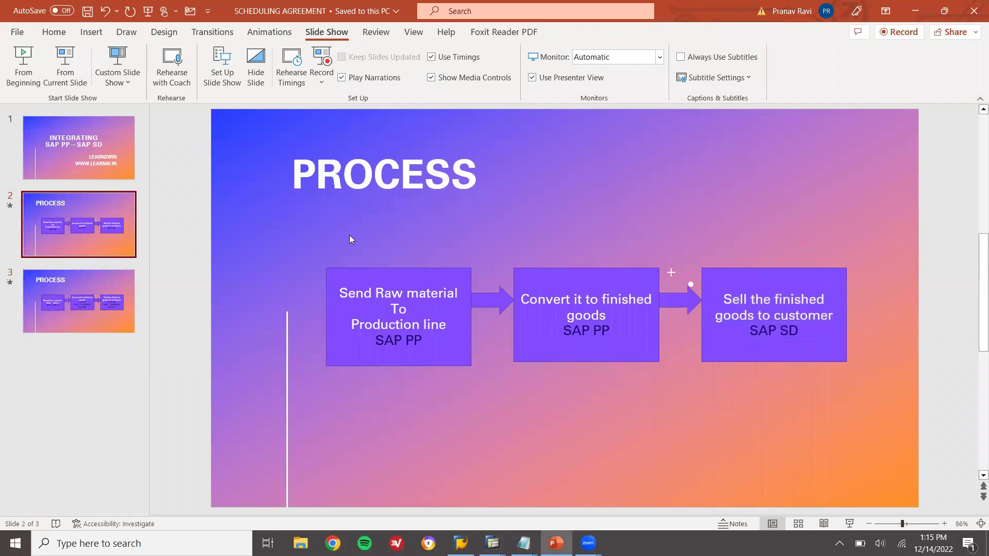
pyautogui.click(385, 340)
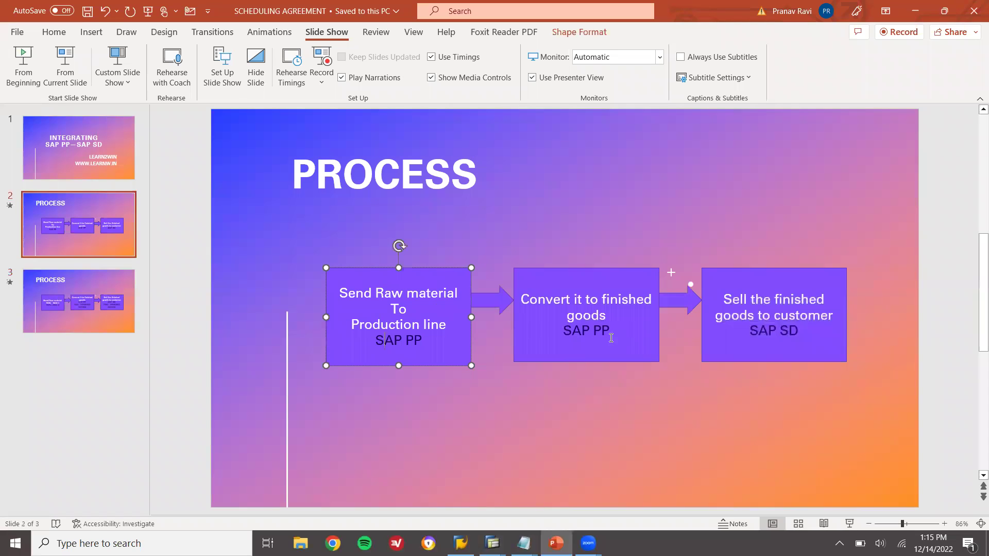
pyautogui.click(780, 341)
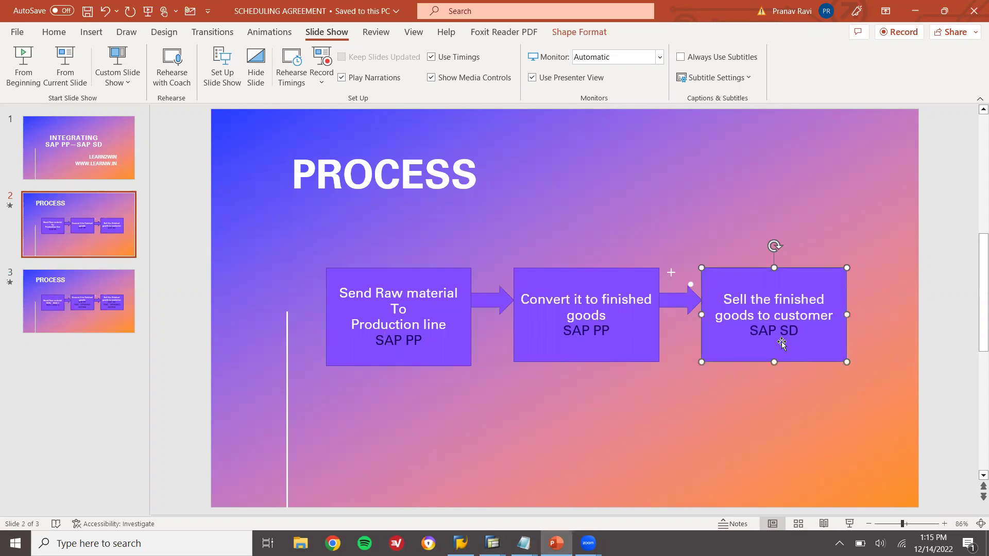